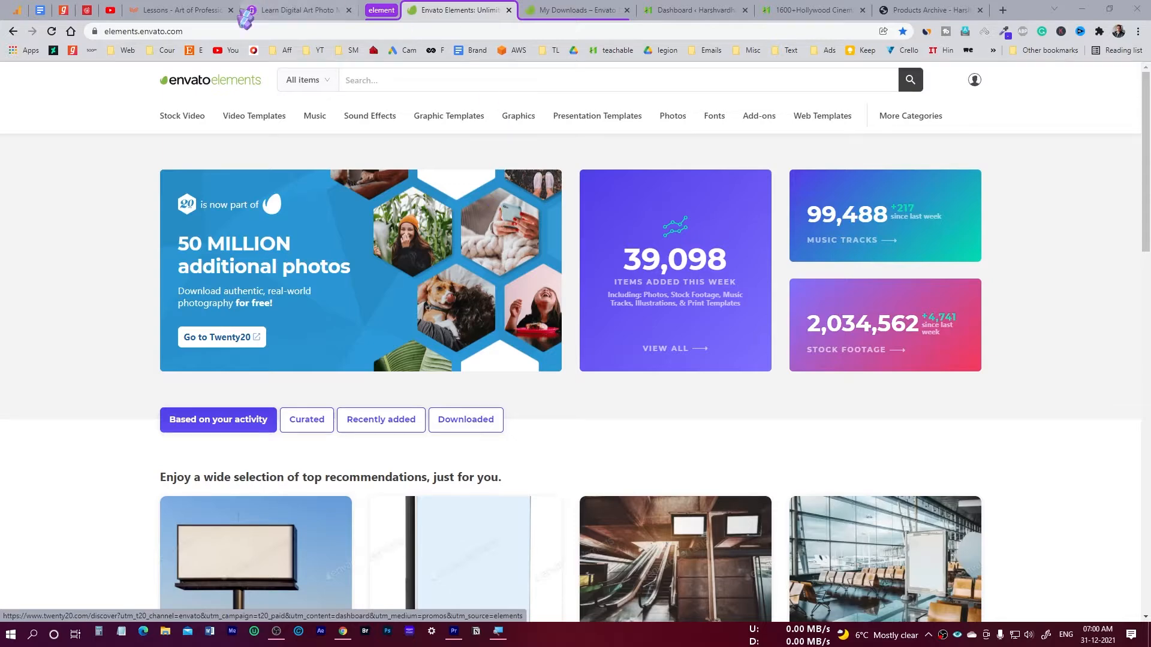
Open the Music category and search it for "soothing background music".
mouse_move(279, 129)
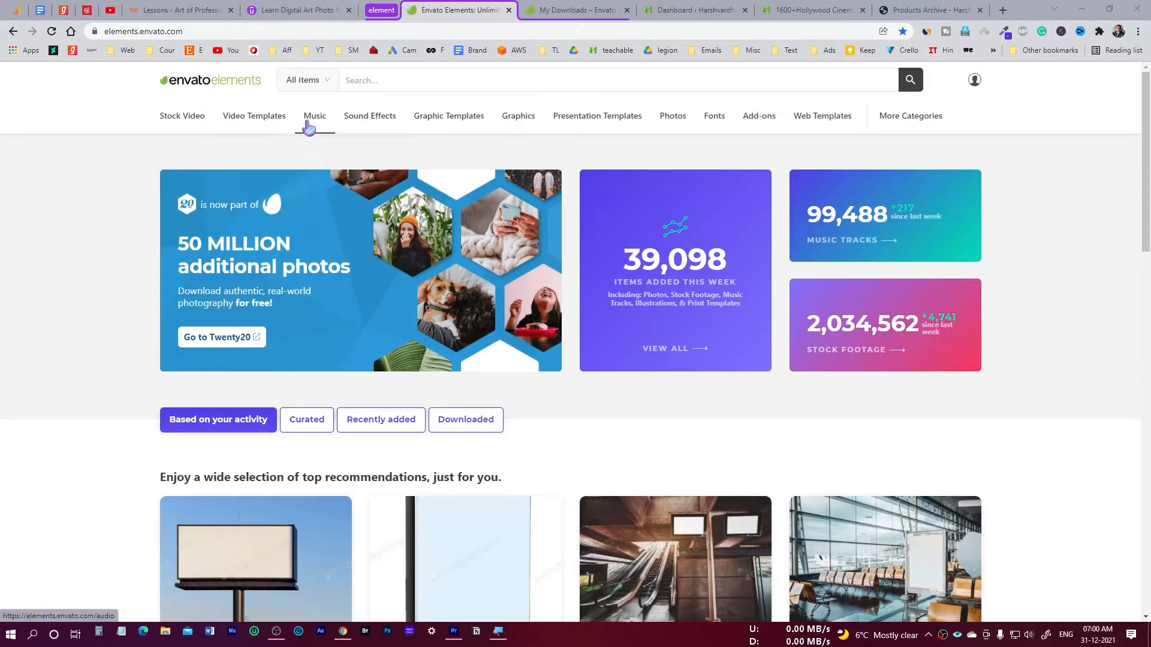
mouse_move(441, 124)
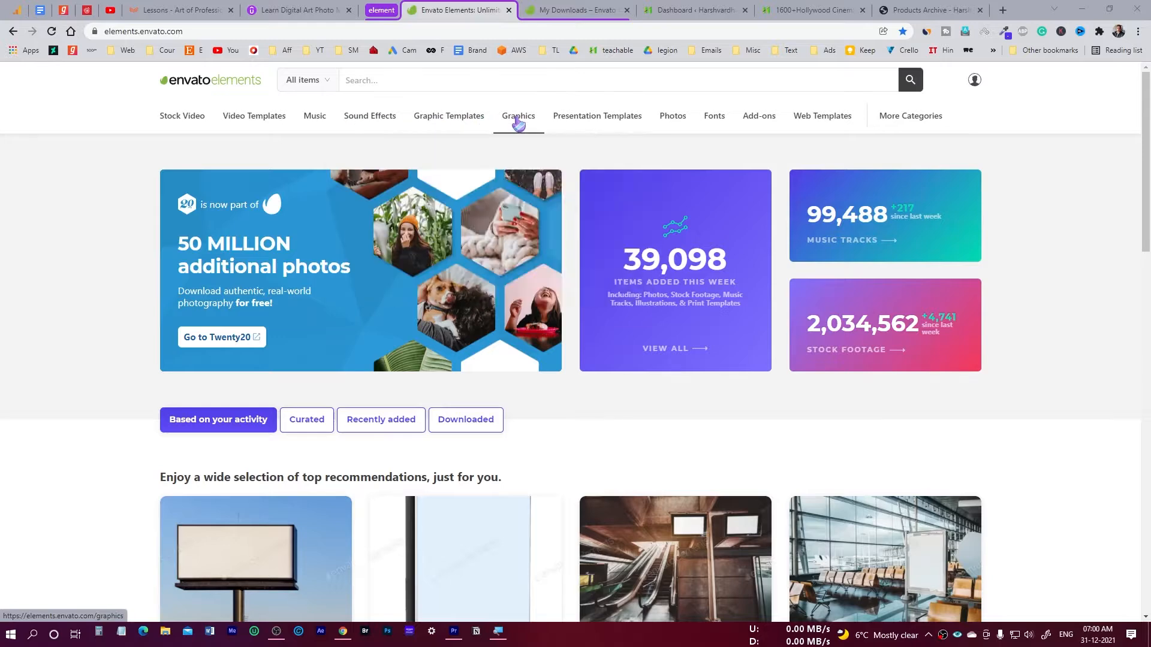
mouse_move(660, 123)
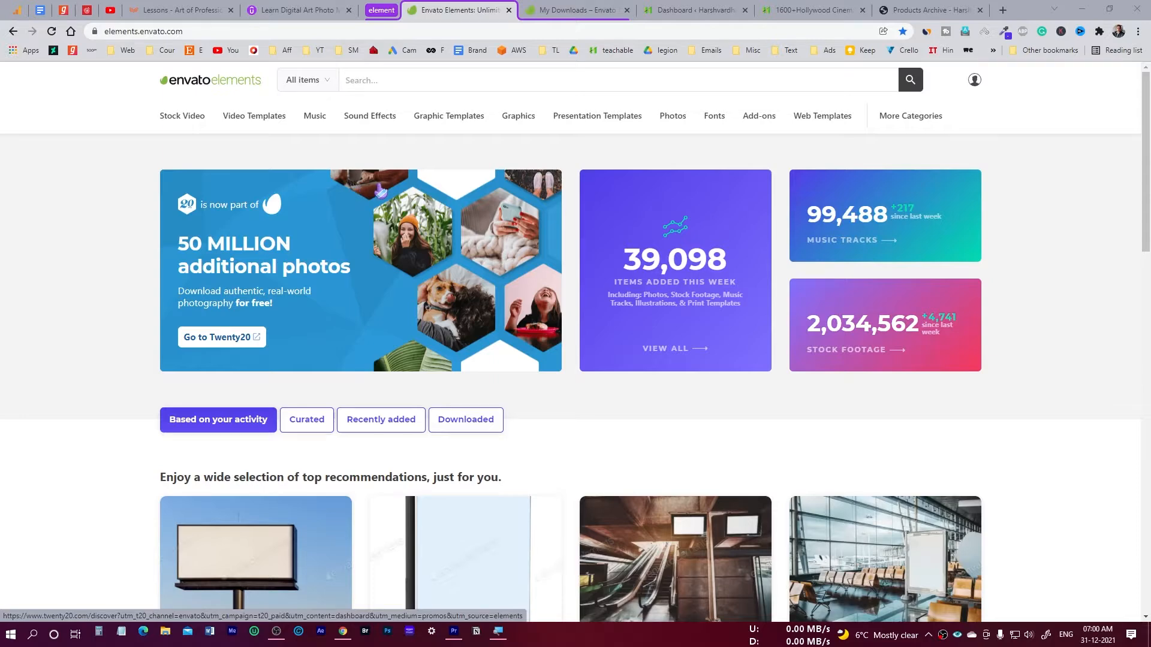
click(313, 117)
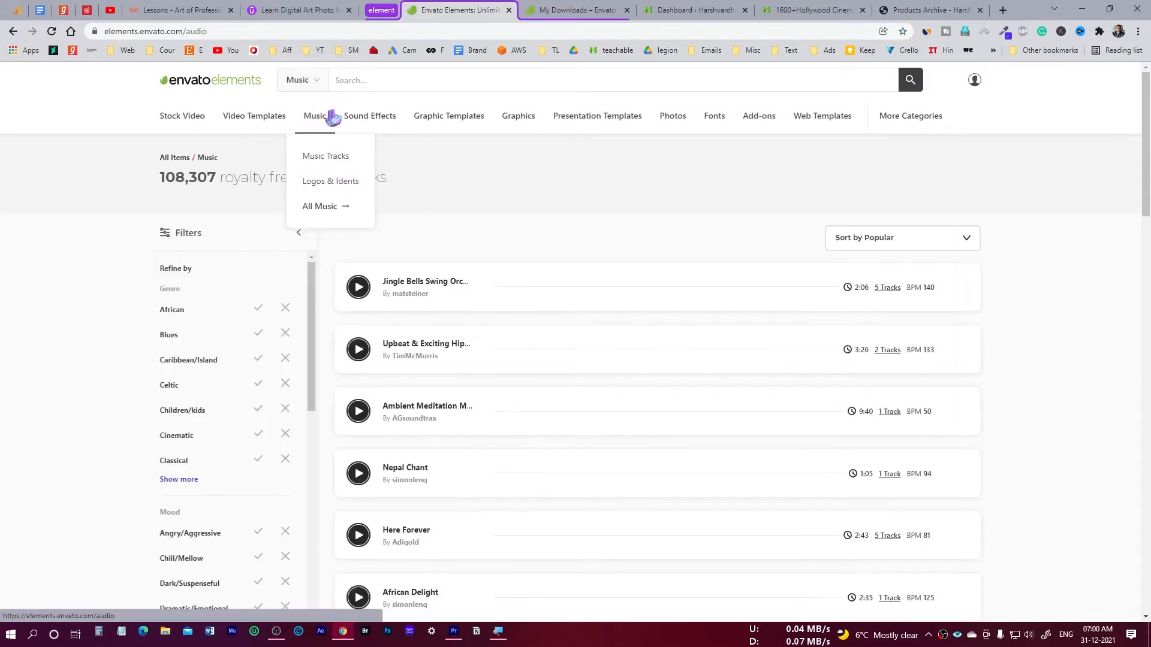
click(465, 79)
text(soothing background music)
key(Return)
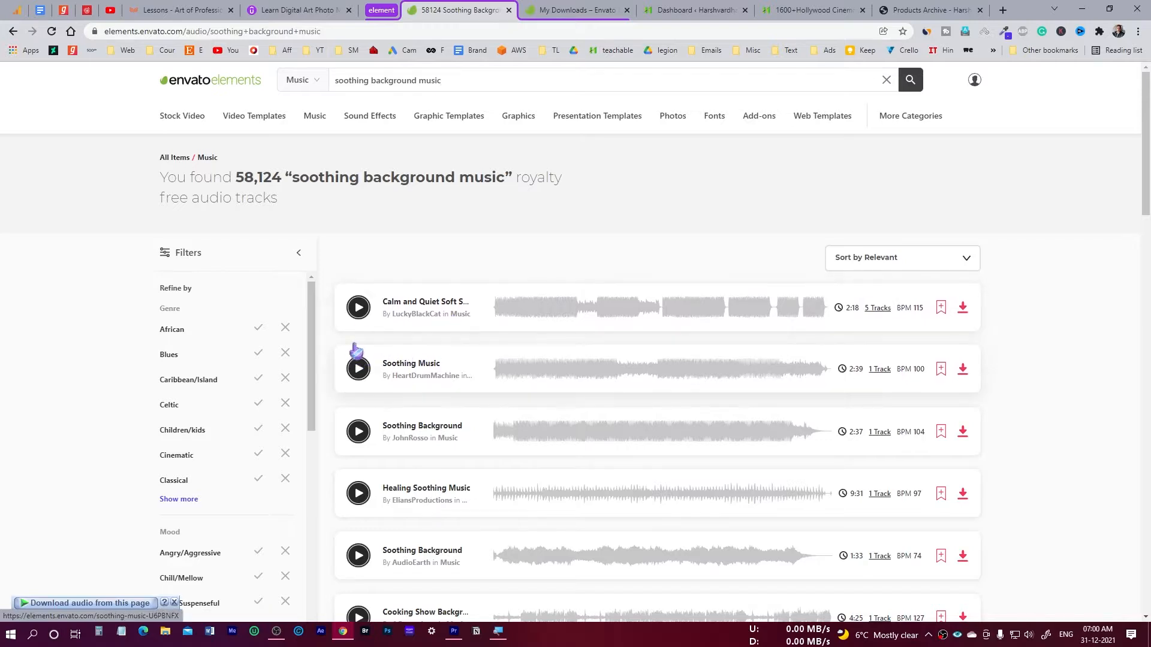
Play short previews of the first two search results, the Calm and Quiet Soft track and Soothing Music, and stop playback.
click(359, 308)
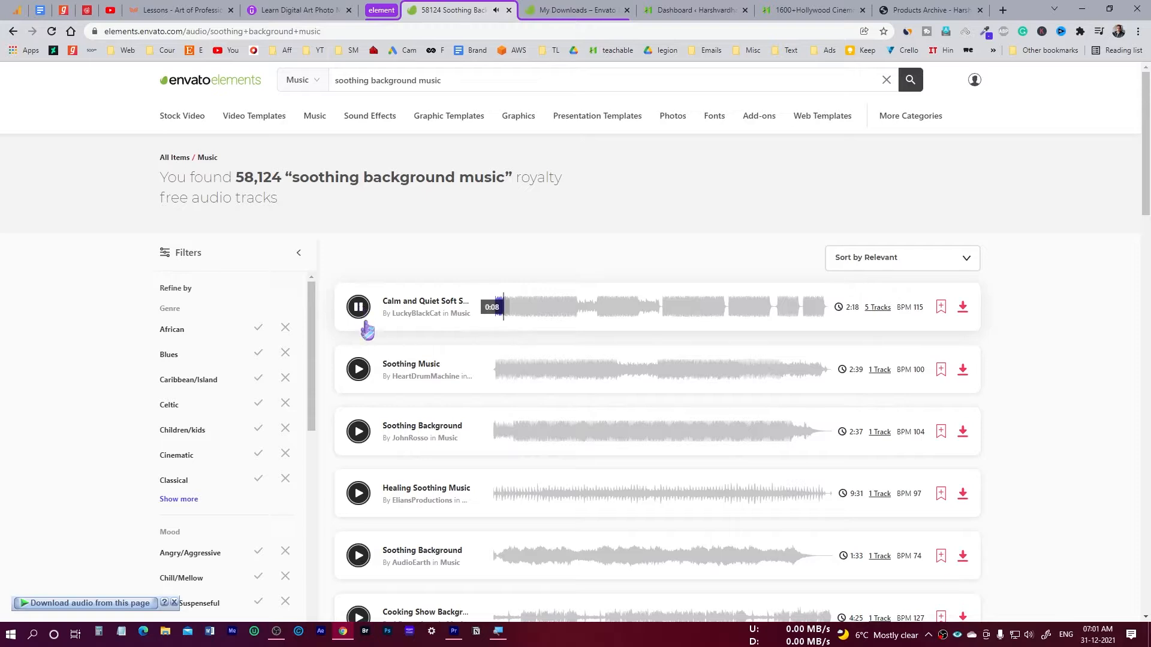
click(359, 370)
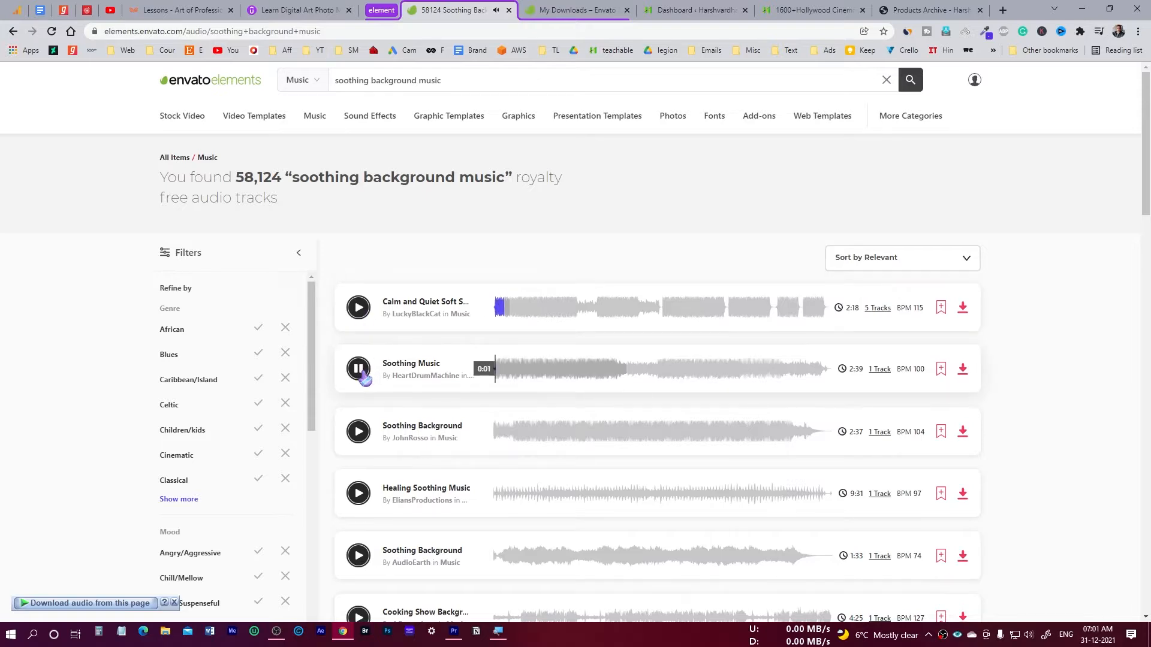
click(359, 370)
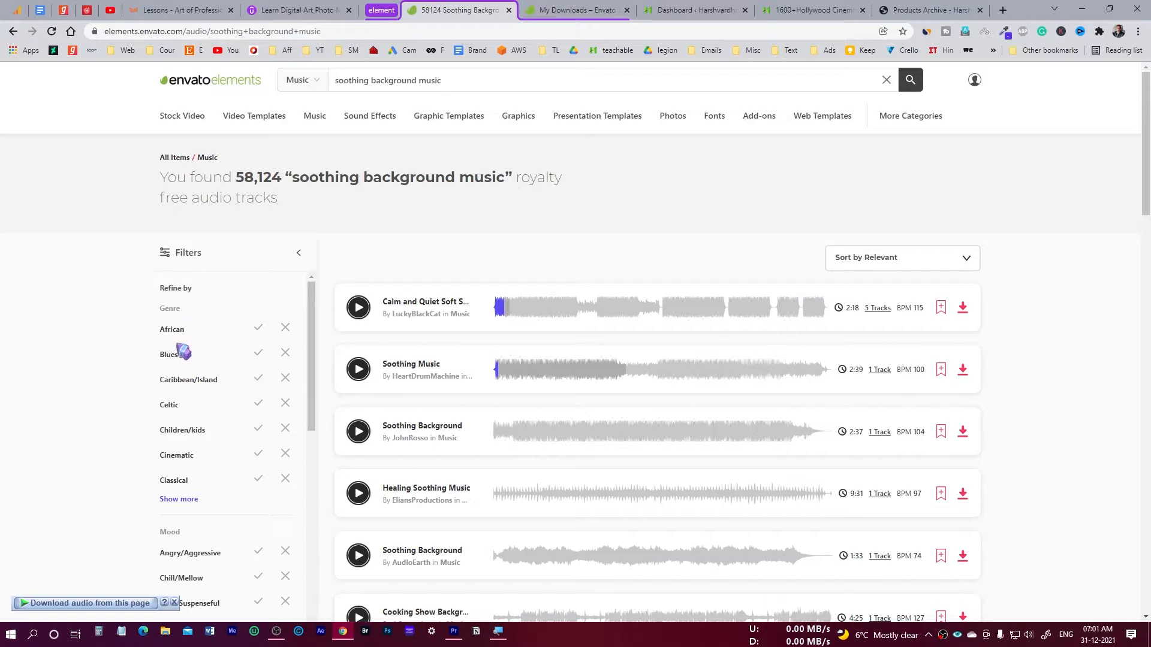
Expand the genre filters and examine the available genre, mood, category, vocals, tempo, length and property filters.
scroll(216, 402, down, 2)
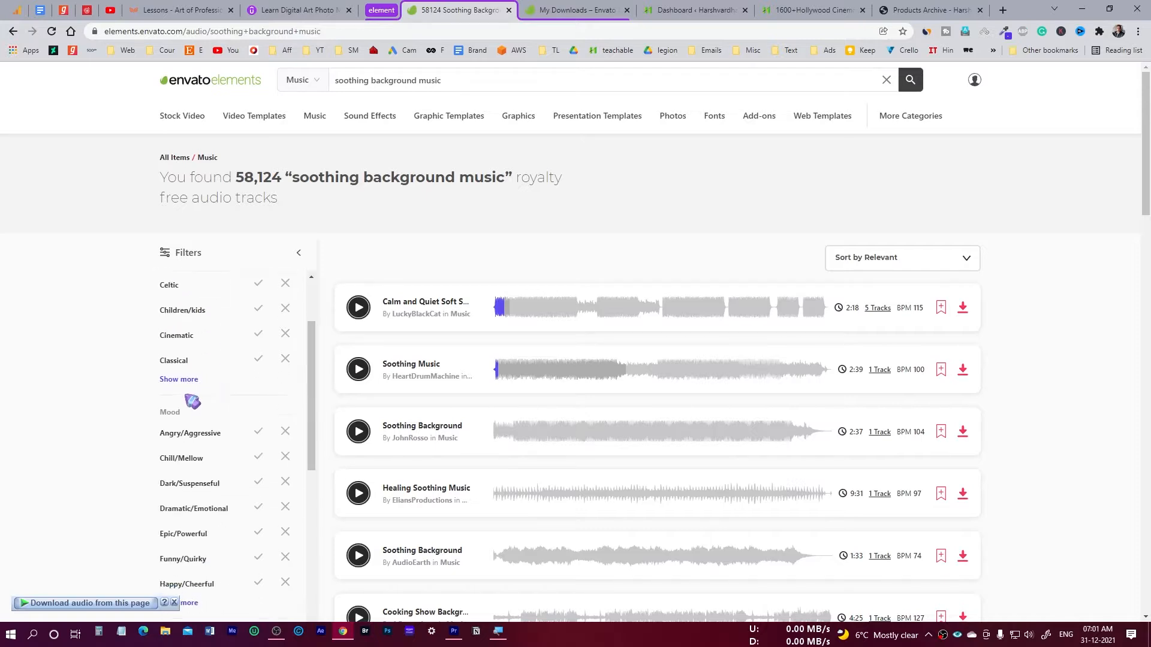
click(187, 380)
scroll(210, 380, down, 12)
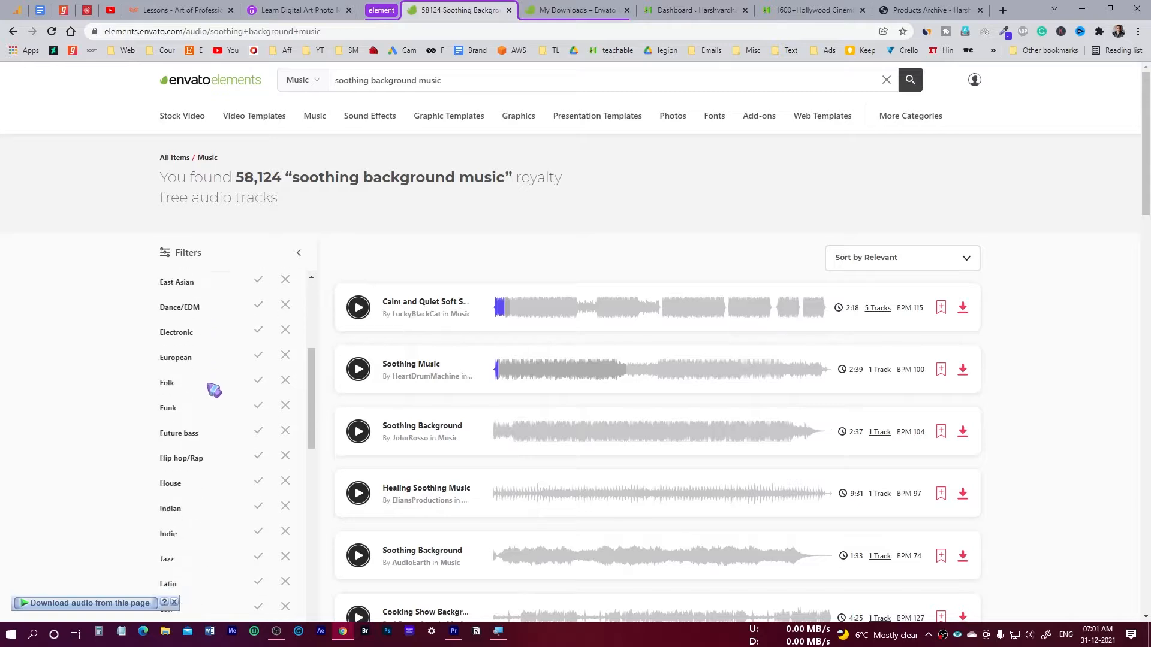
scroll(219, 393, down, 4)
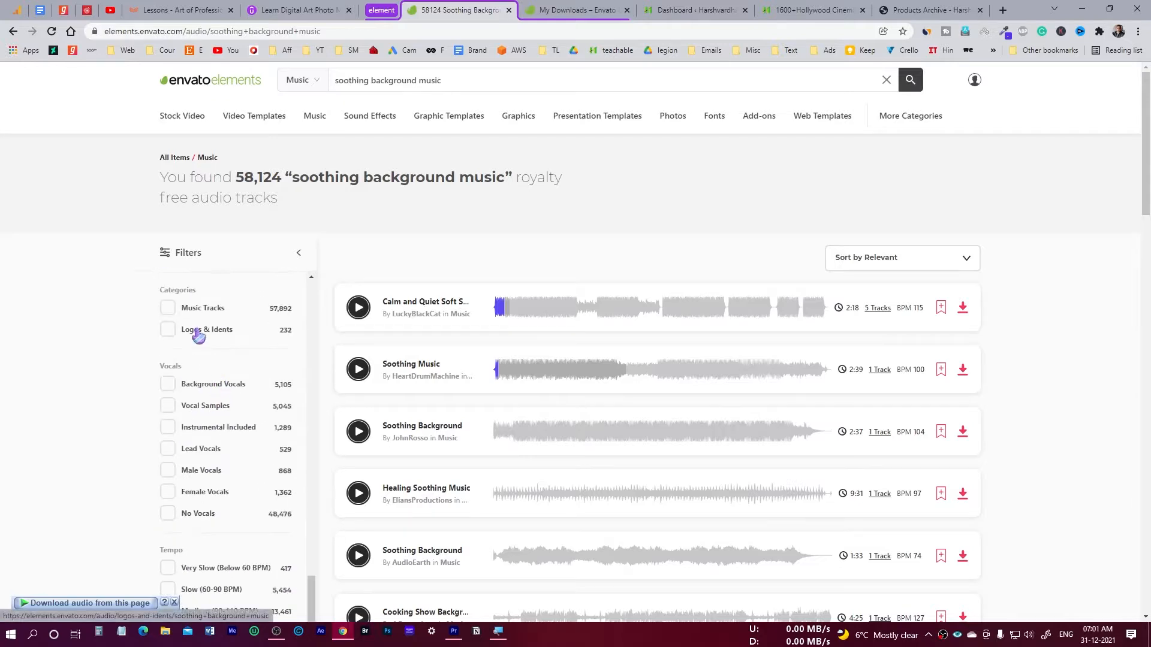
scroll(226, 368, up, 1)
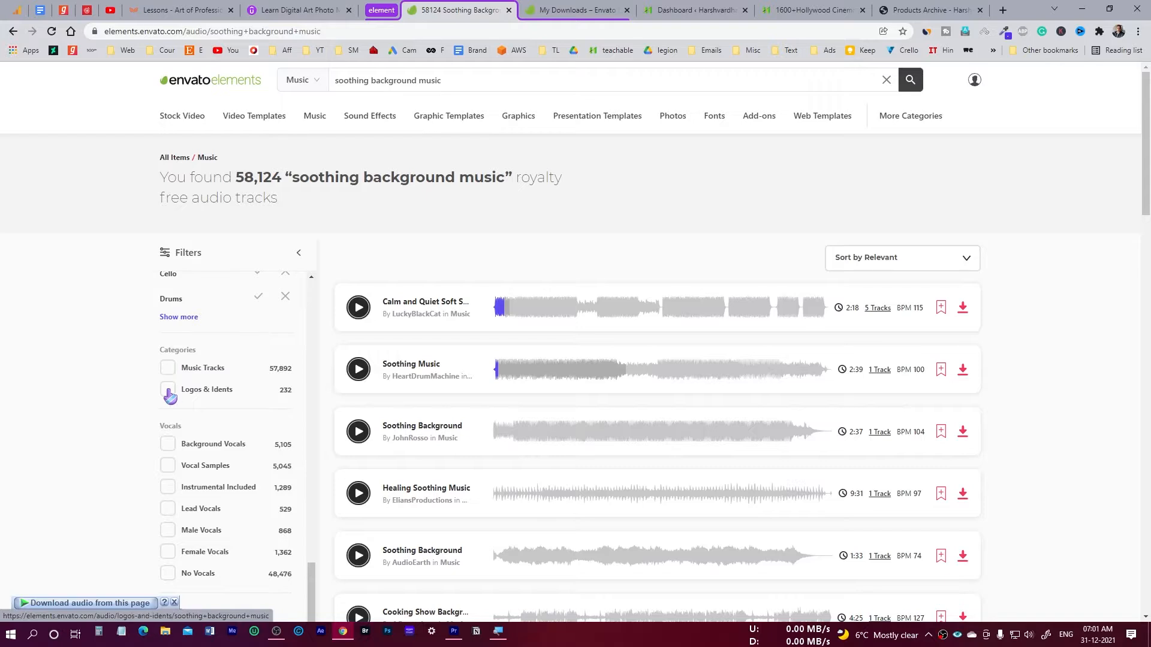
scroll(170, 395, down, 1)
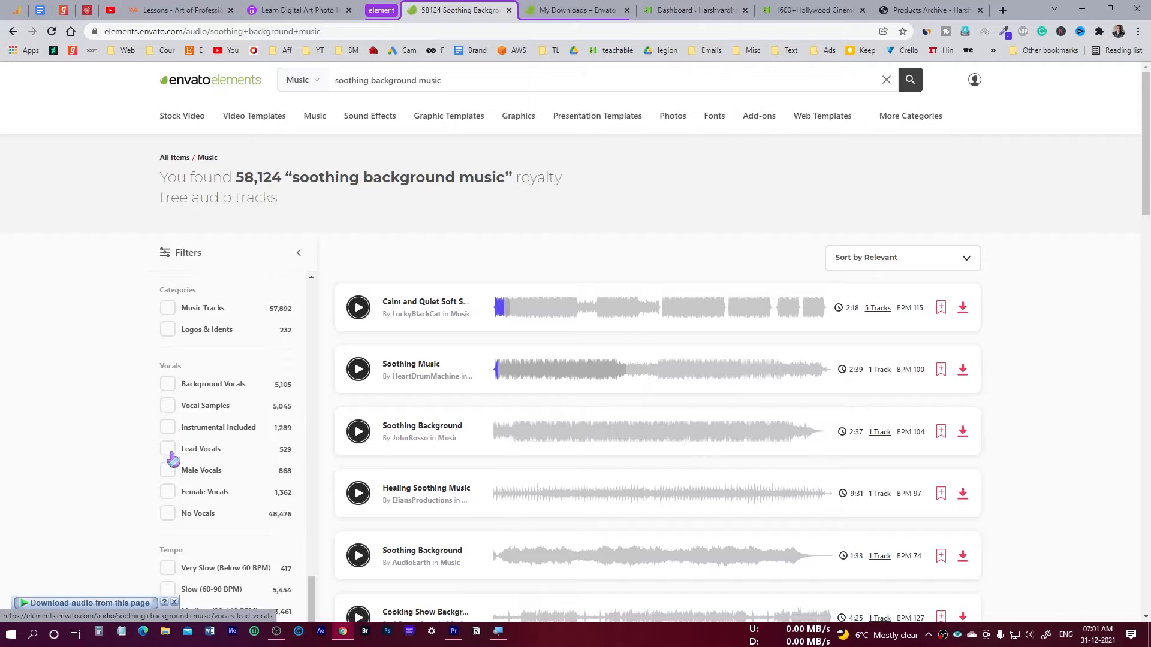
scroll(173, 459, down, 3)
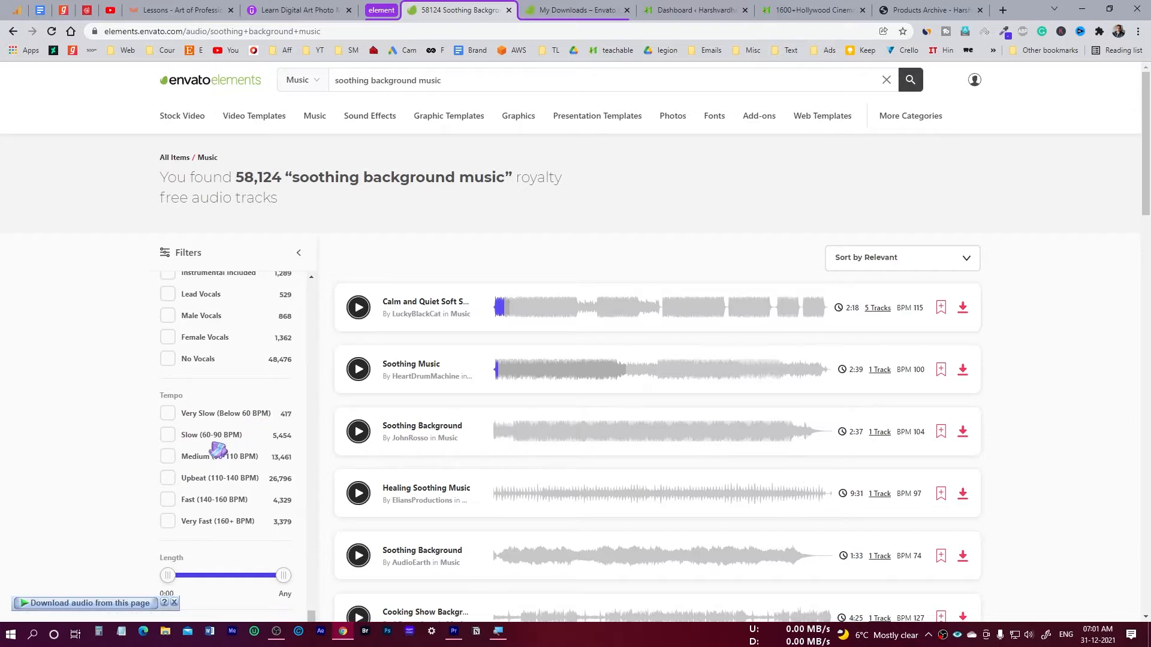
scroll(249, 437, down, 1)
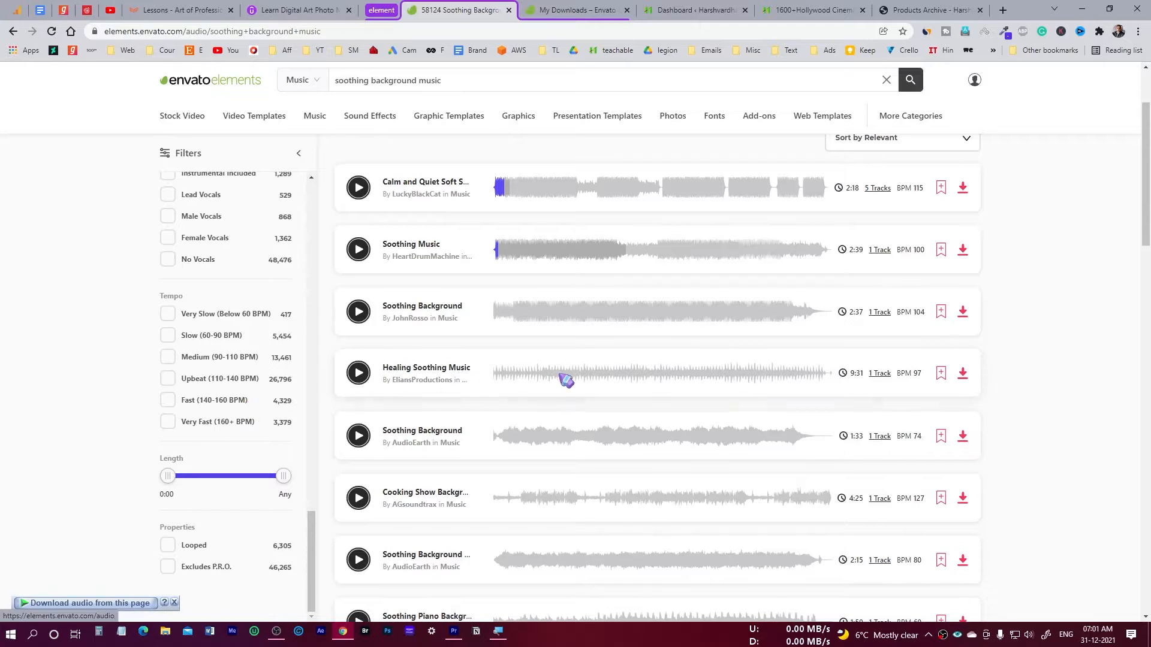
Listen to the Soothing Music track by HeartDrumMachine again and pause it.
scroll(557, 372, up, 2)
click(363, 366)
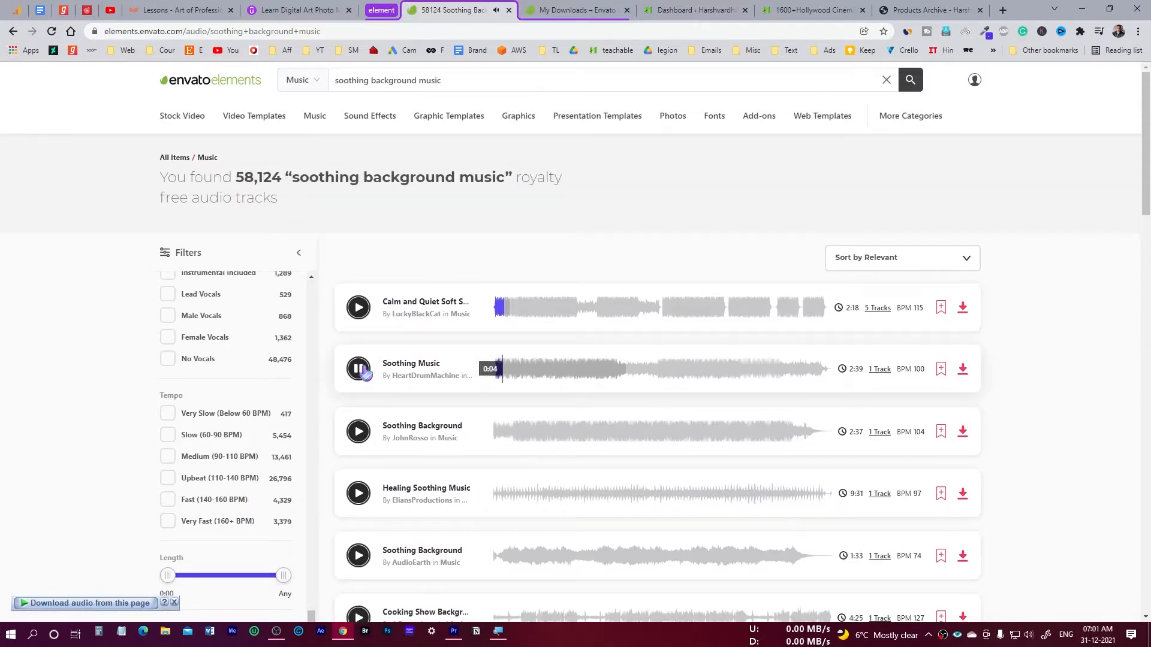
click(363, 370)
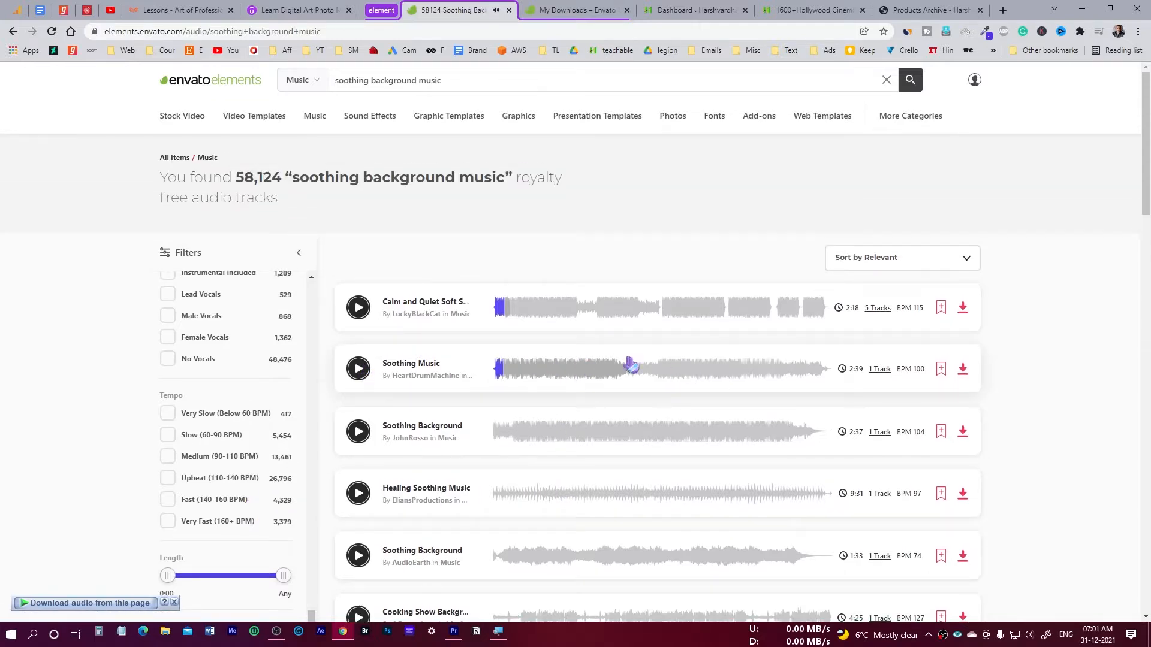
Download the Soothing Music track under a new project named "how to add background music".
click(962, 369)
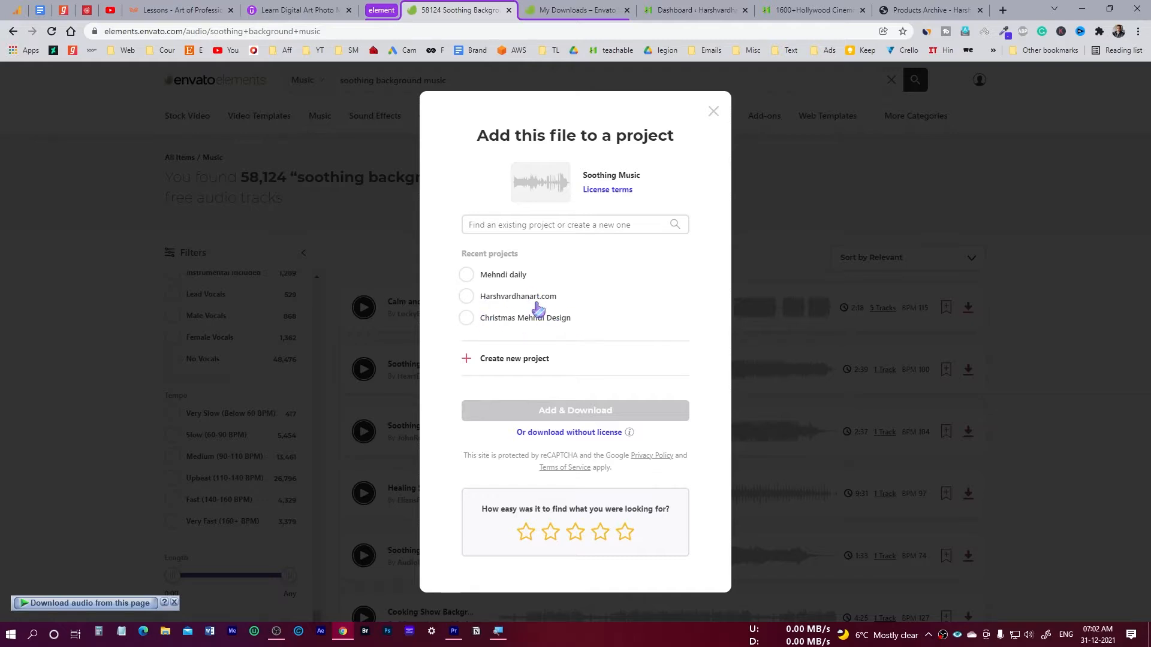
click(515, 228)
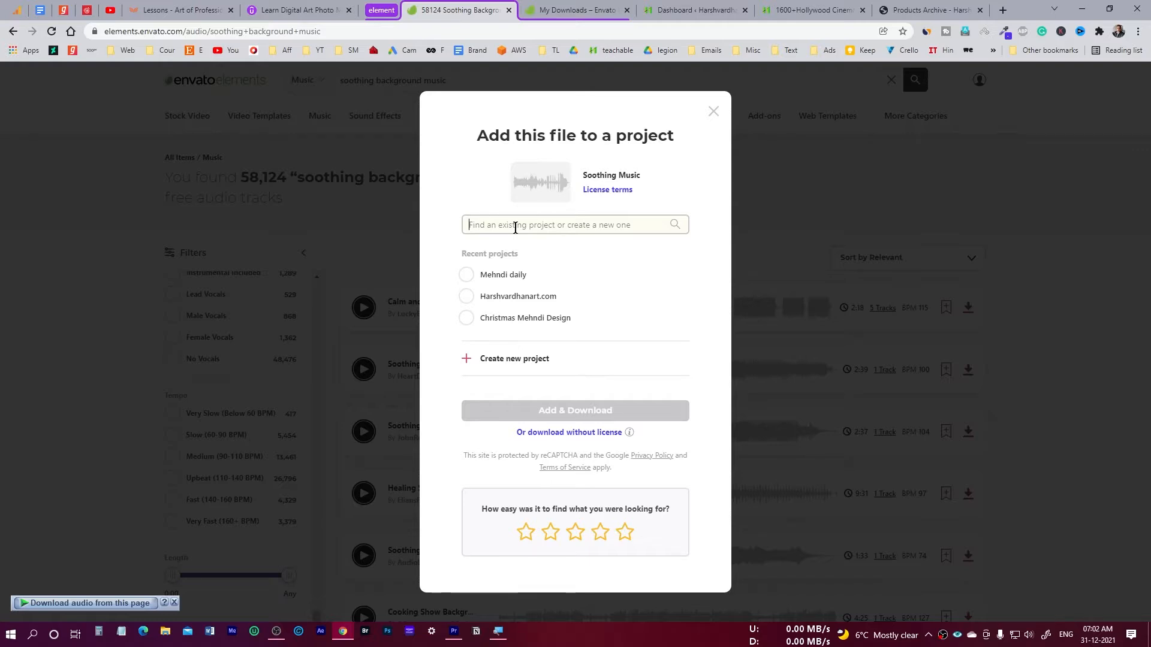
text(how to add background music)
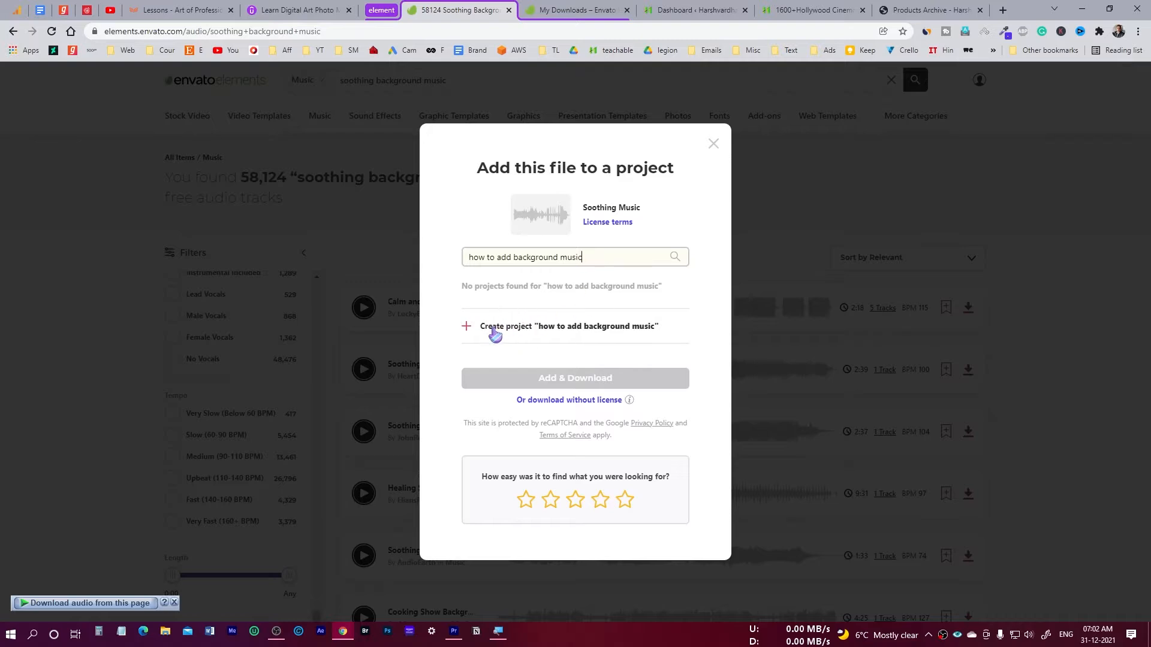
click(502, 330)
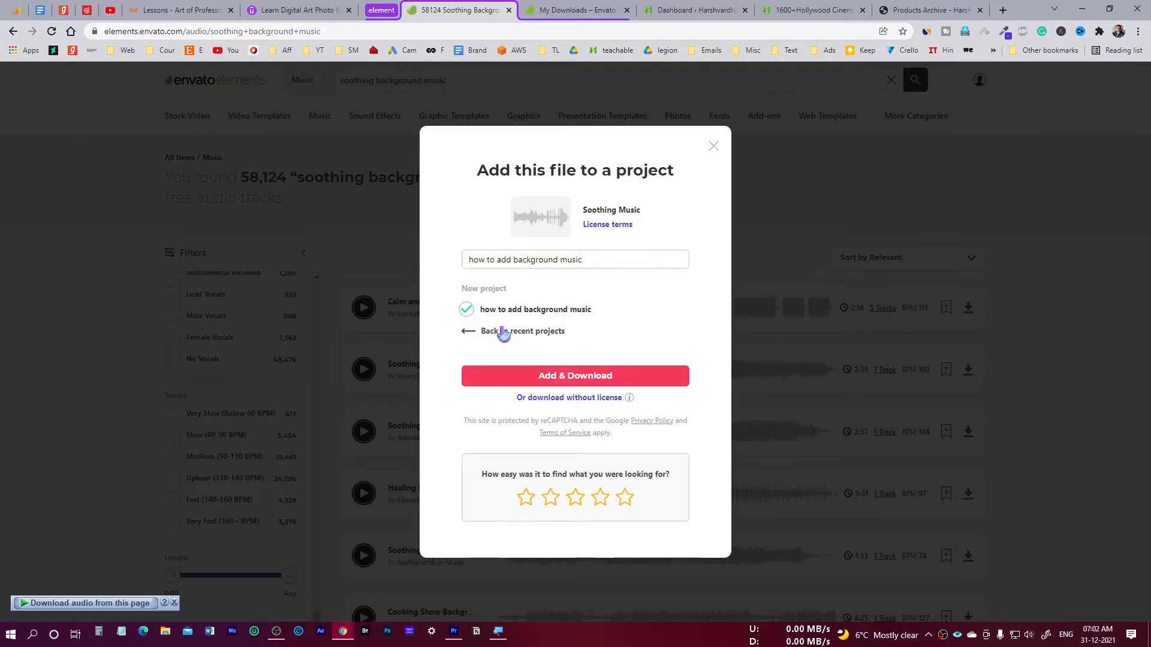
click(569, 378)
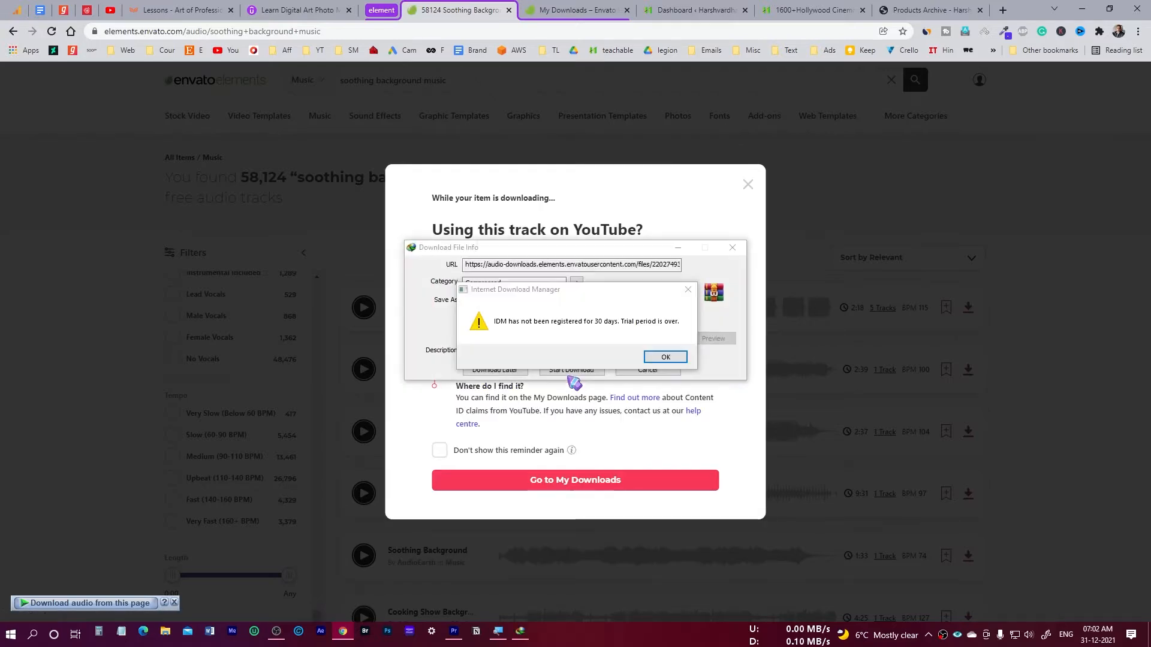
Dismiss the trial notice, start downloading the track's zip archive to F:\Soft\, and open its containing folder.
click(665, 357)
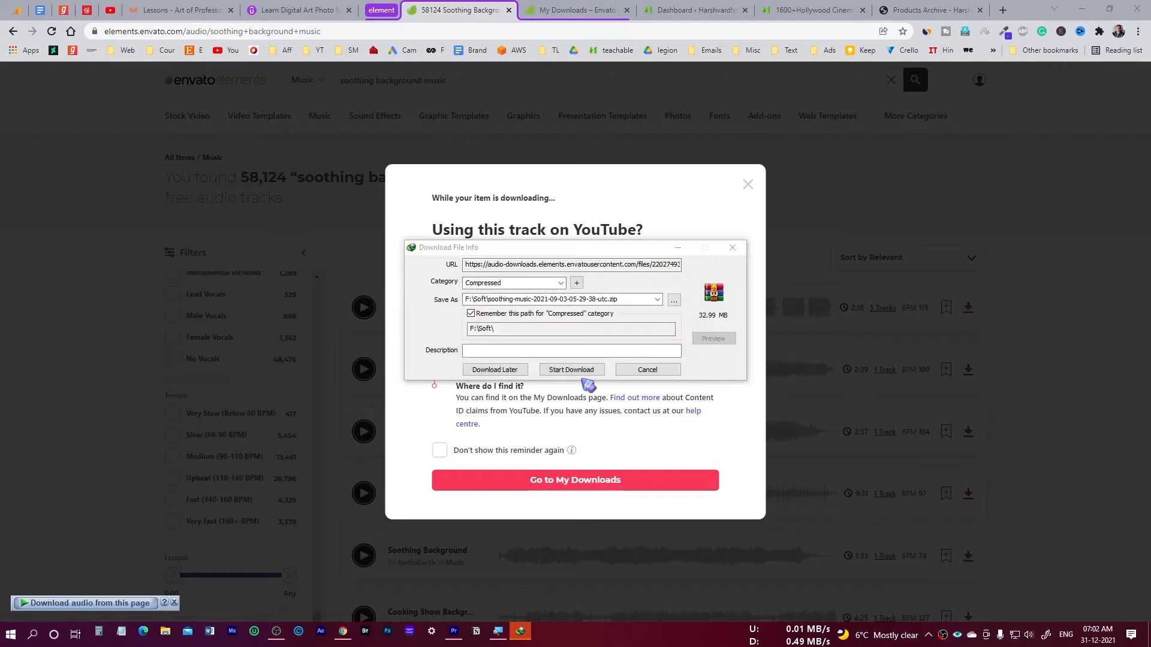
click(584, 375)
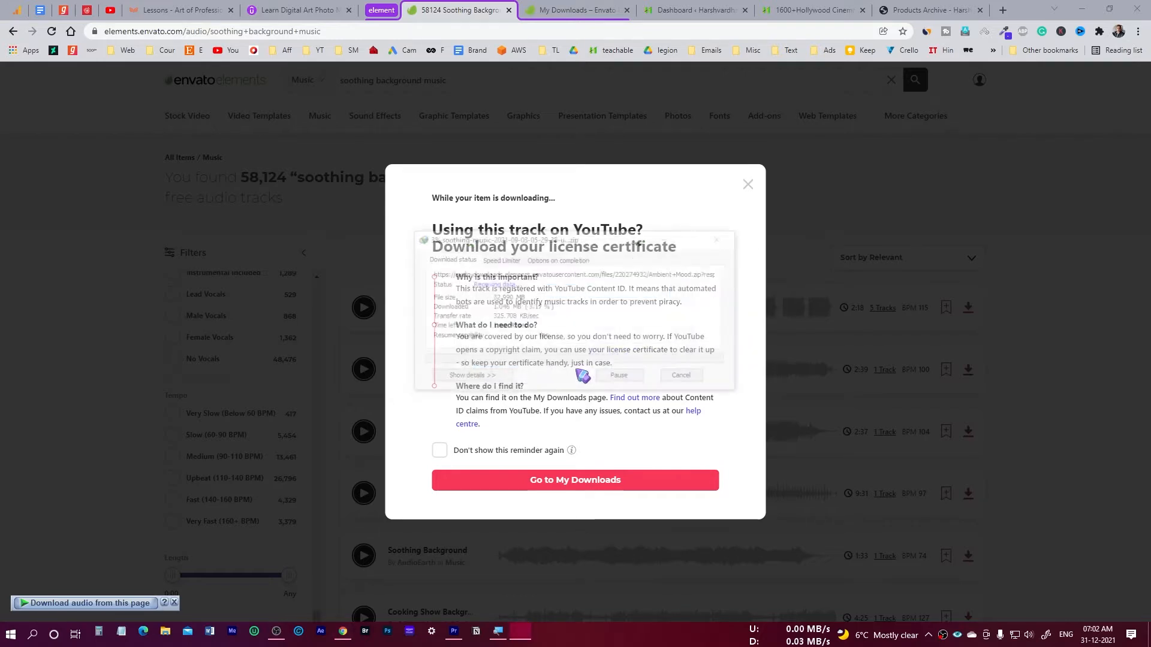
click(647, 373)
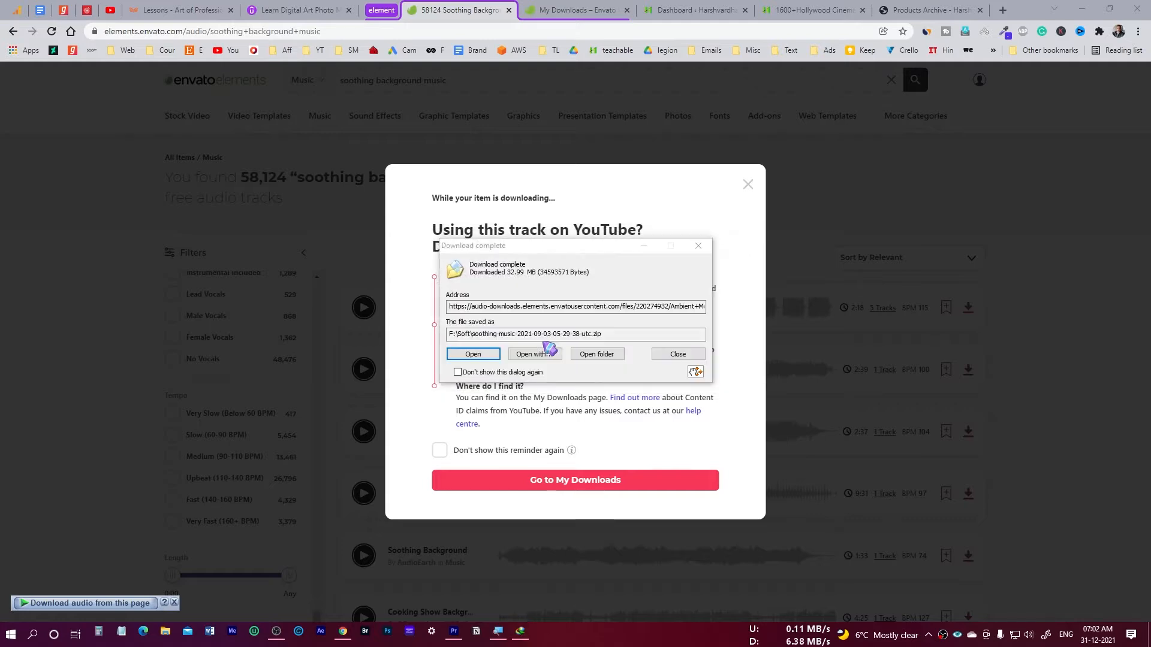
click(593, 356)
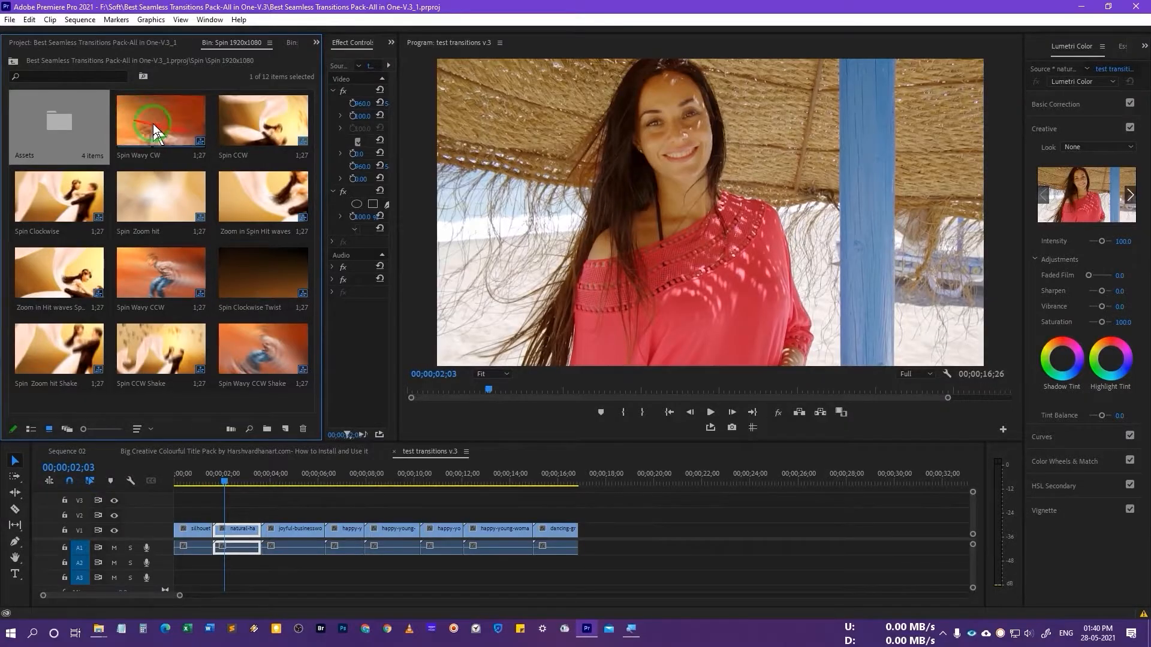
In Premiere Pro, place the Spin Wavy CW transition over the cut between the first two clips and play it.
mouse_move(148, 123)
mouse_down()
mouse_move(269, 466)
mouse_move(218, 477)
mouse_move(213, 521)
mouse_up()
click(193, 480)
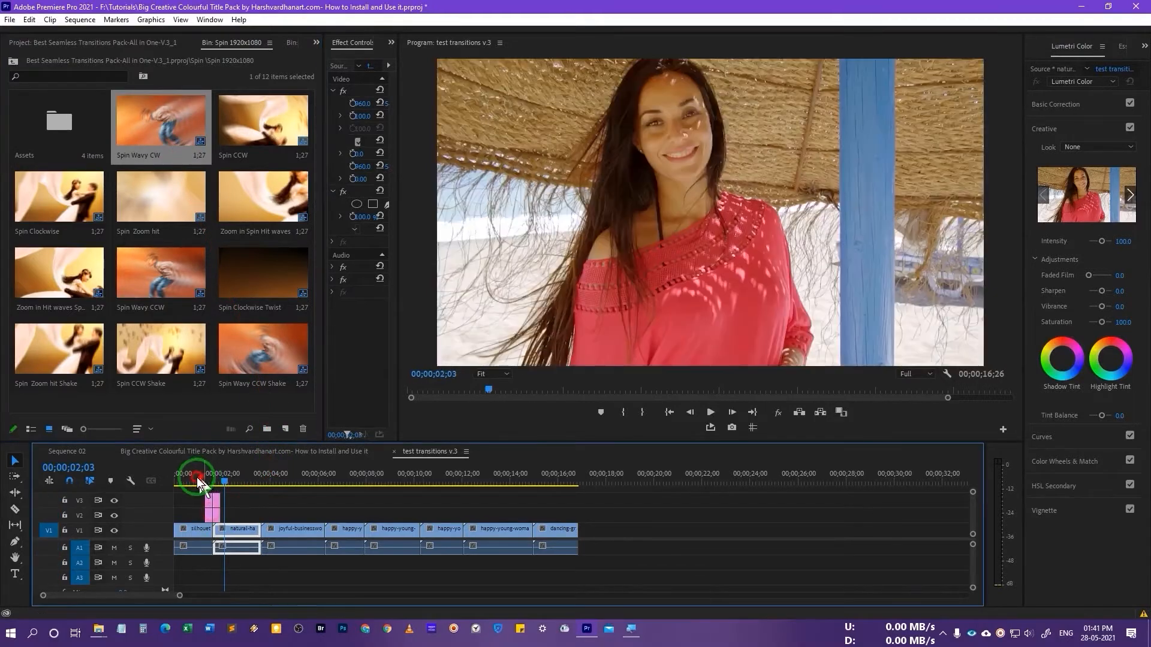
key(space)
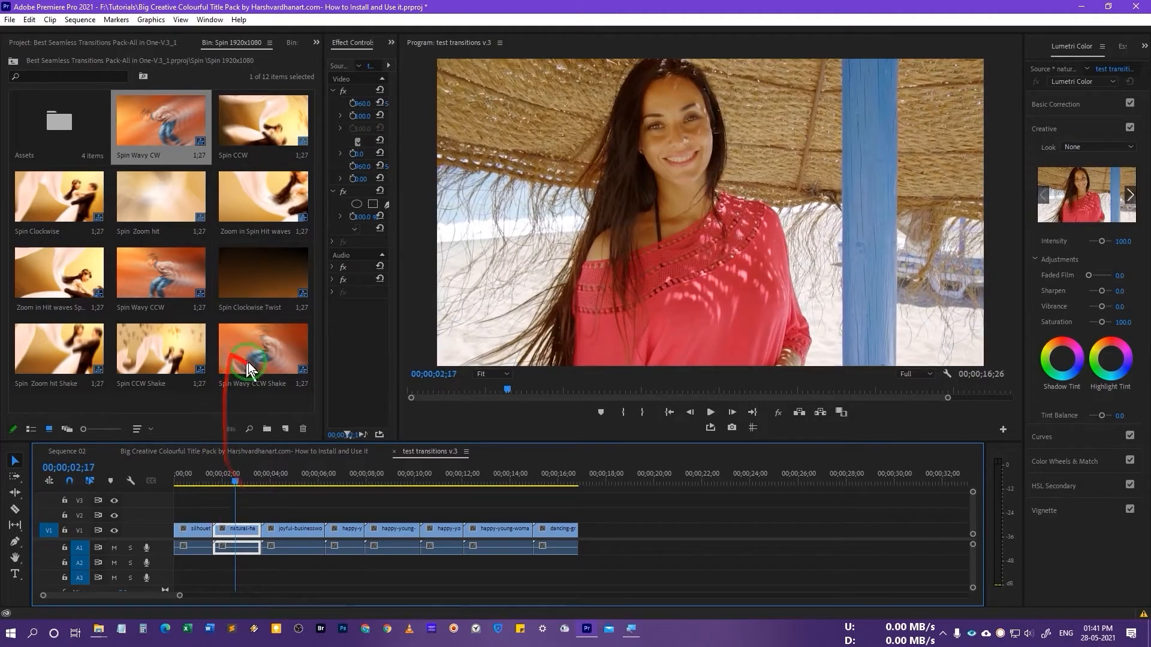
Place the Spin Wavy CCW Shake transition over the first cut and play back the transition.
drag(250, 366, 206, 509)
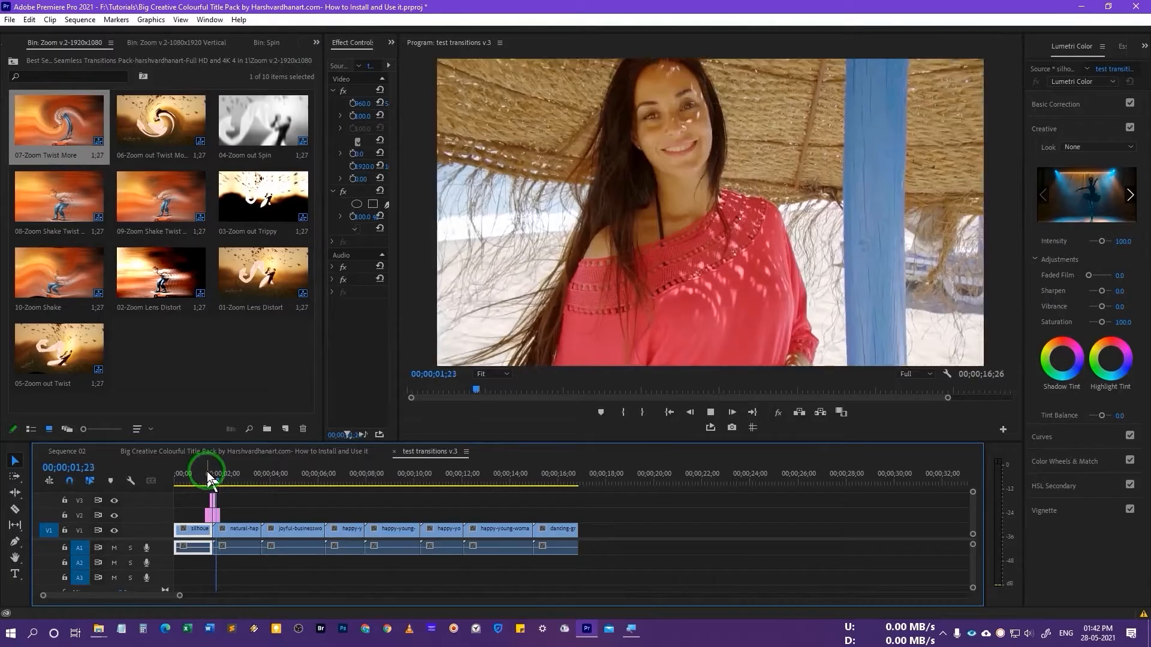
click(204, 474)
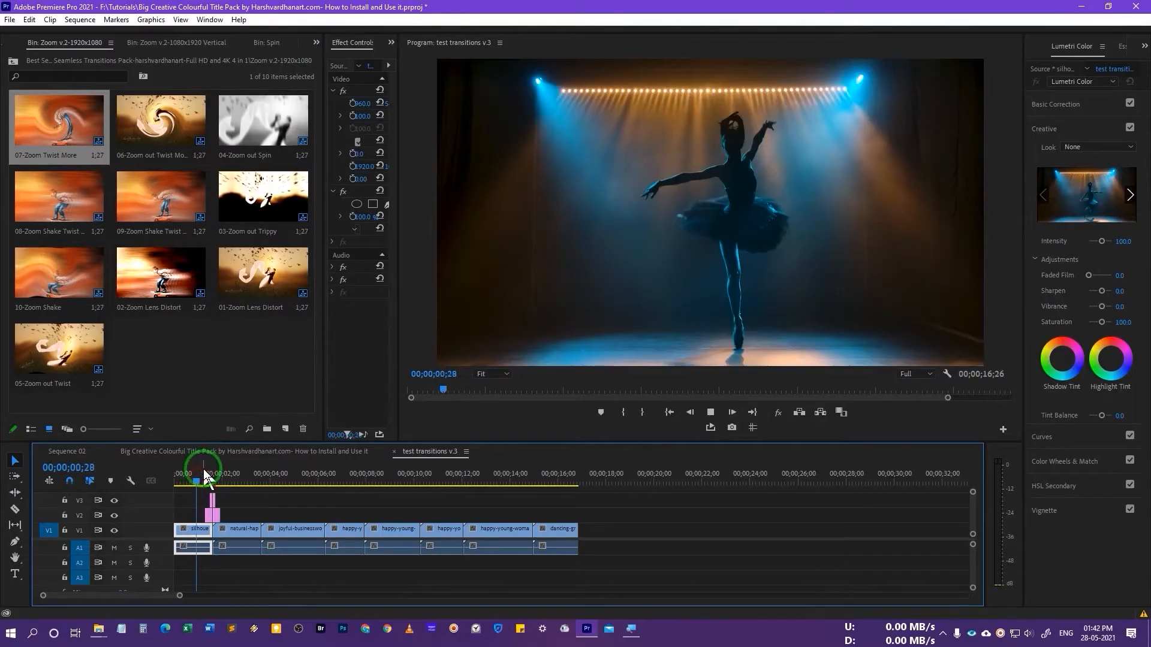
key(space)
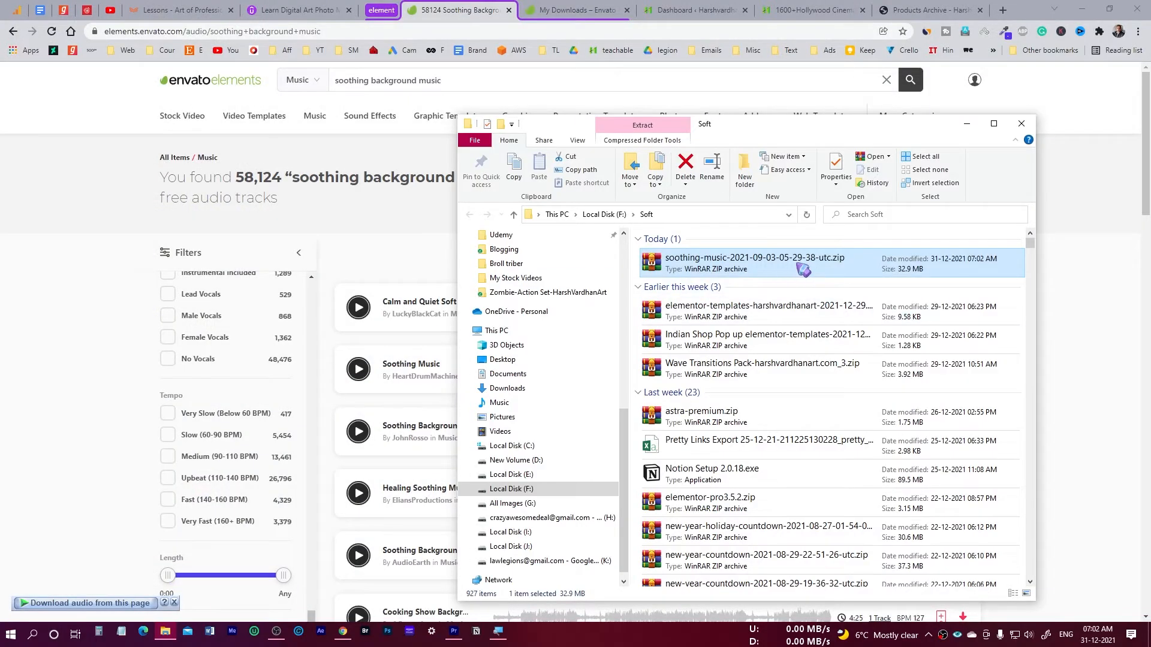
right_click(796, 263)
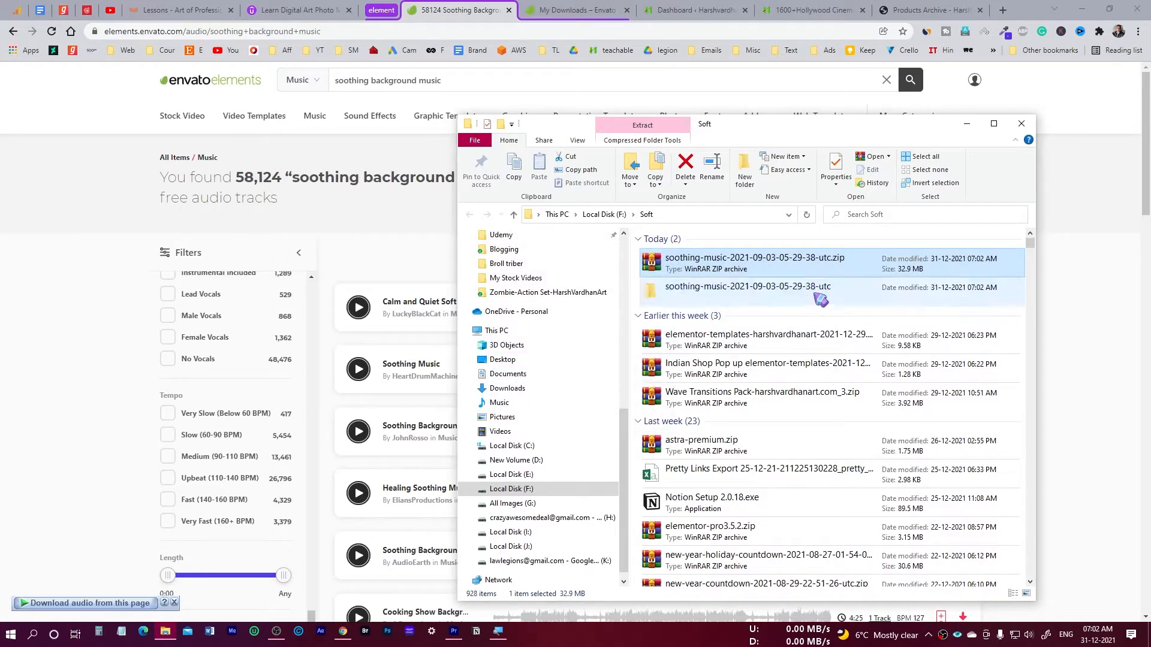
double_click(717, 290)
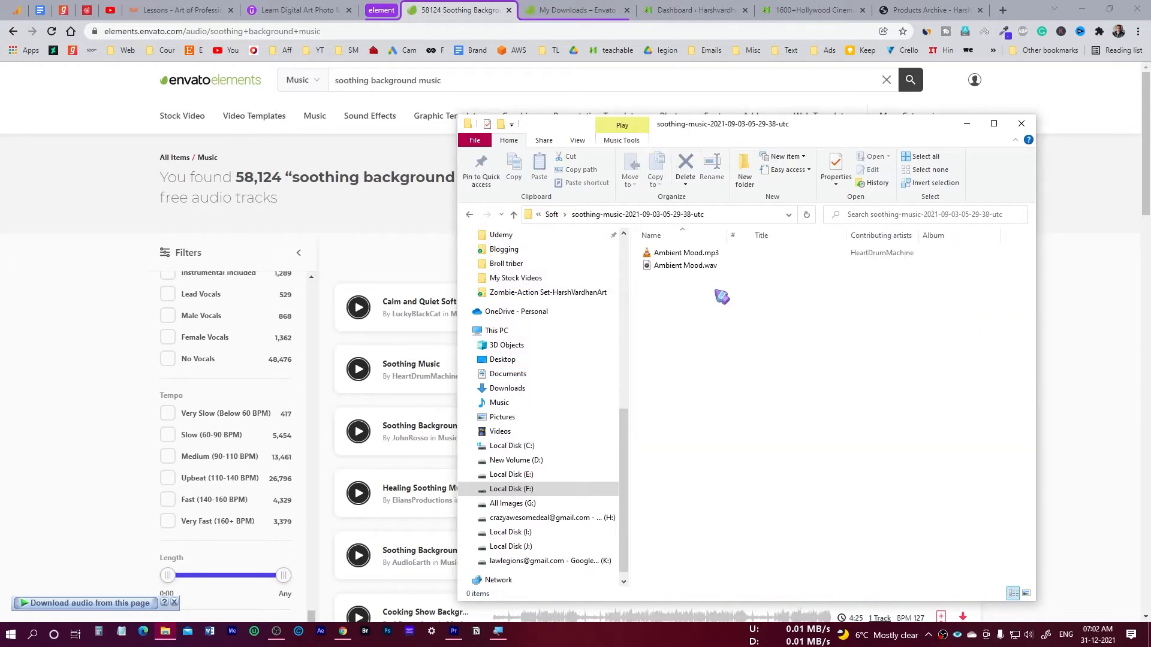
click(689, 254)
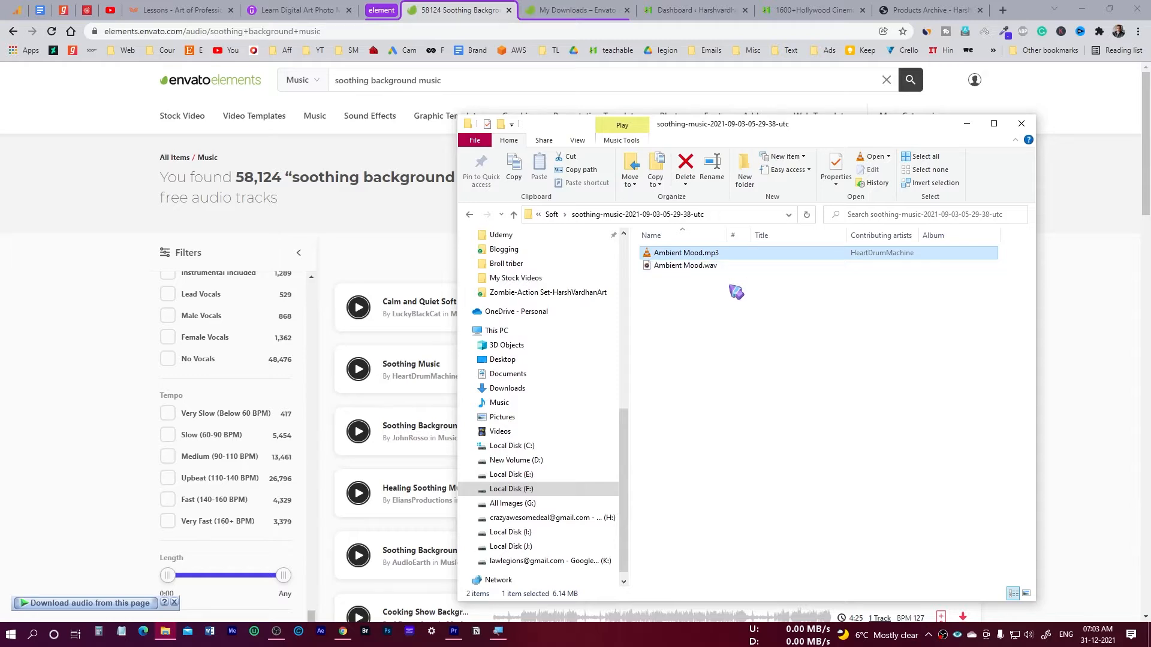
click(696, 269)
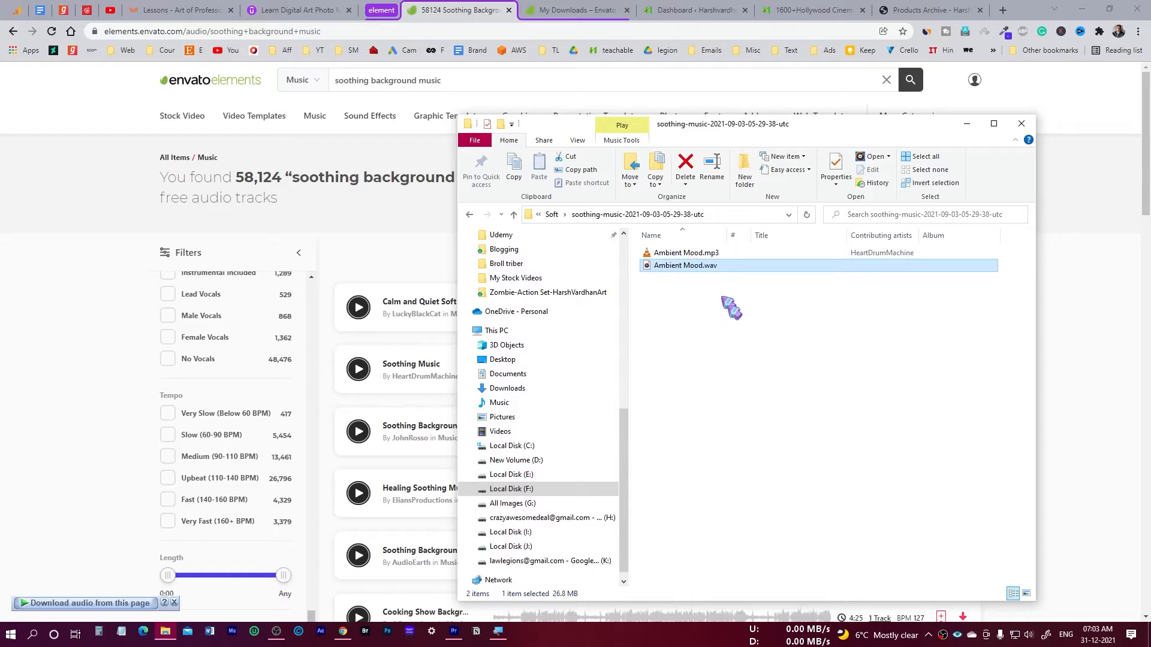
Switch to Premiere Pro, park the playhead at about 00:01:27 just after the Nest Promo clip, and collapse the soothing-background folder in the project.
click(460, 633)
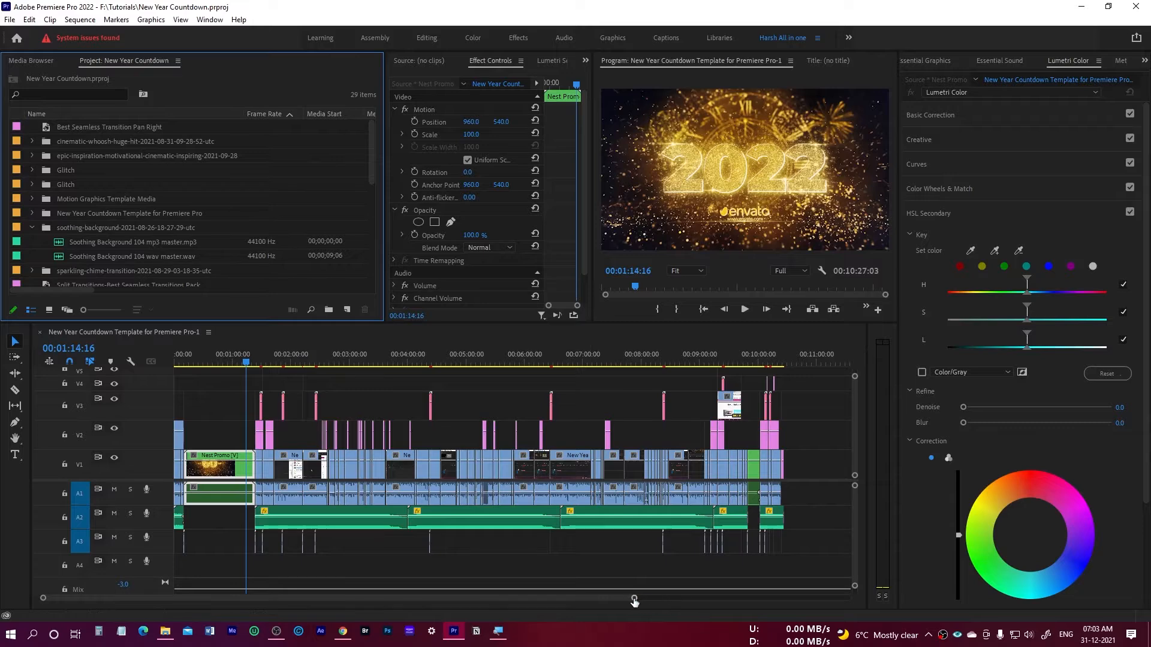
drag(634, 598, 442, 597)
click(349, 360)
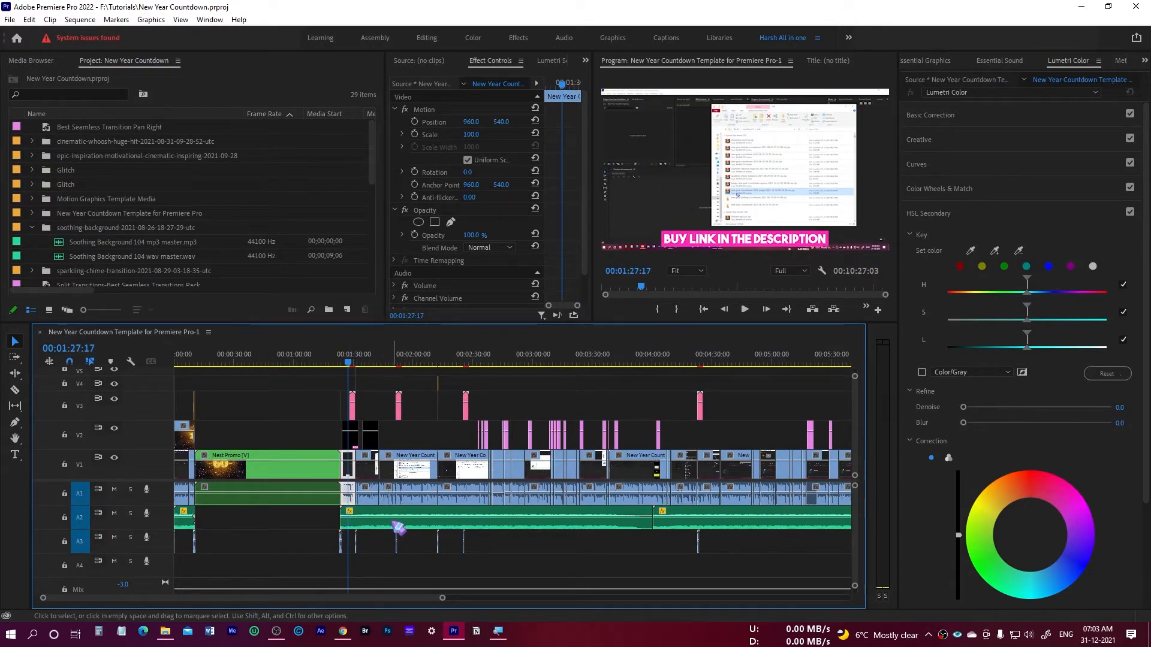
click(33, 228)
scroll(108, 231, down, 5)
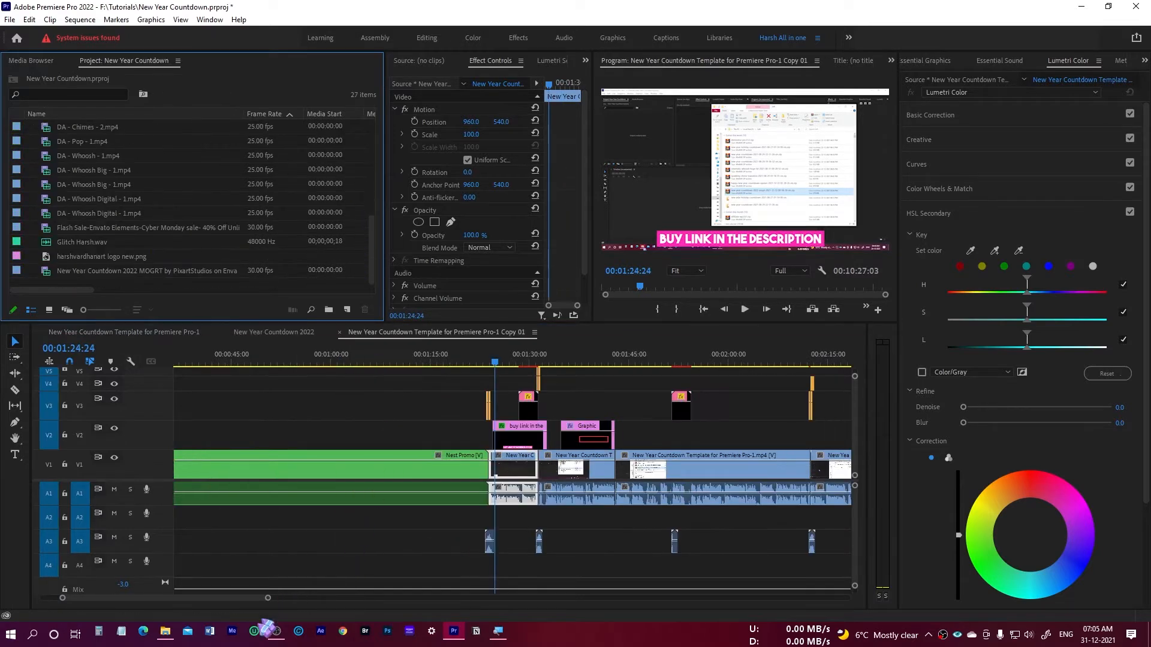
click(165, 631)
click(193, 570)
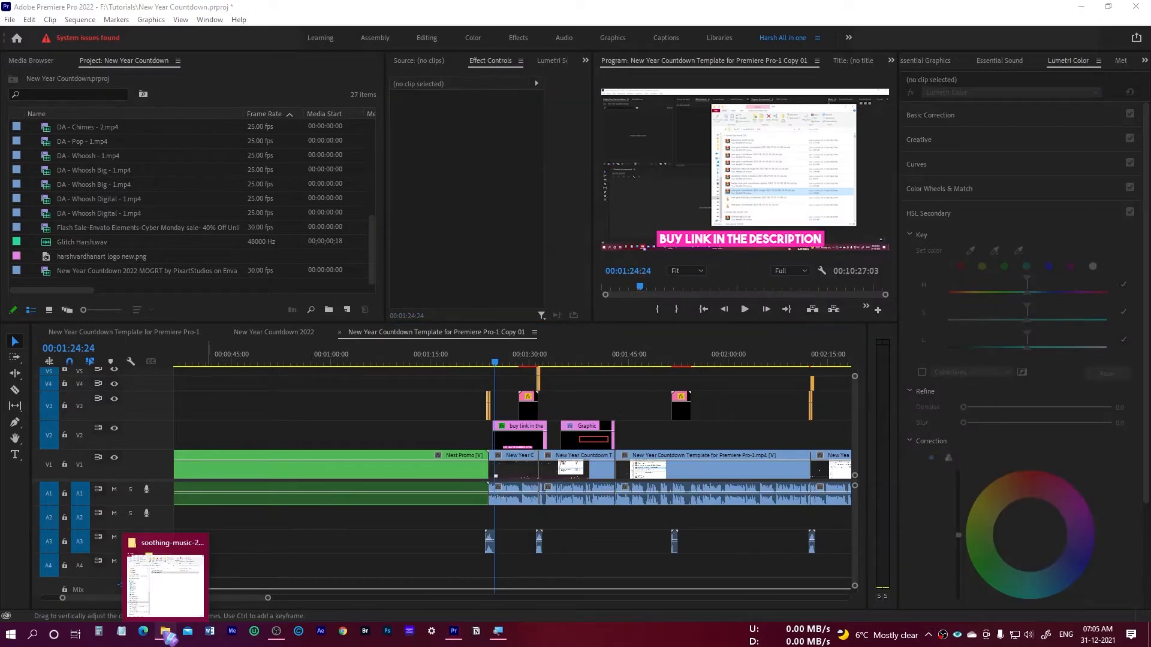
click(170, 636)
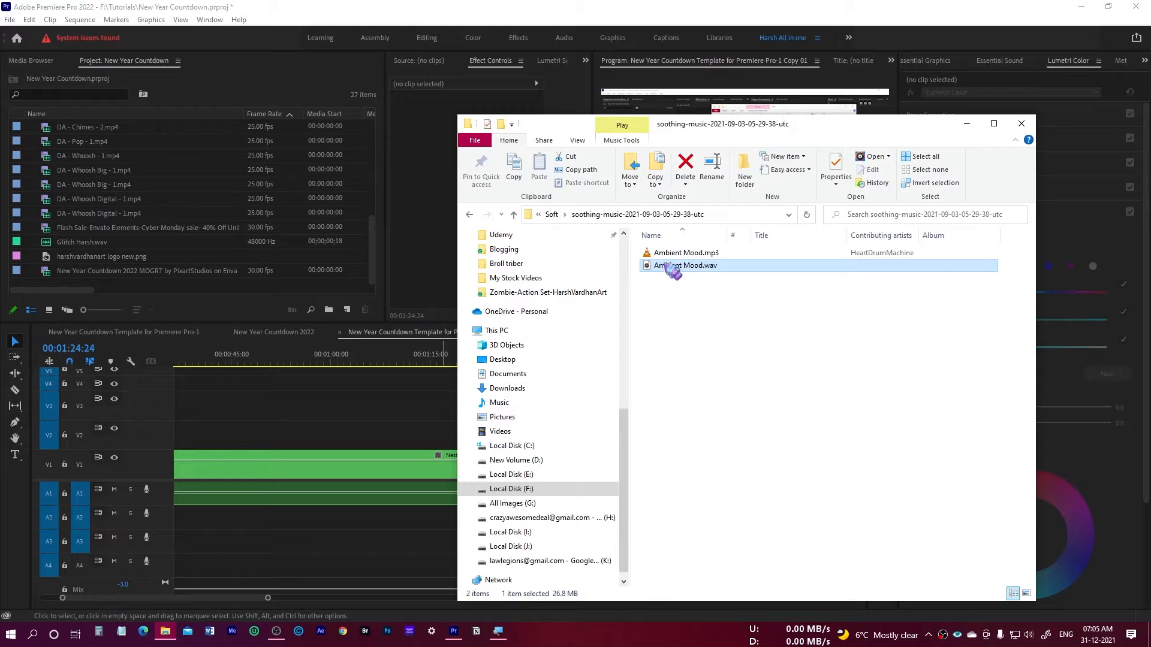
click(551, 216)
click(133, 286)
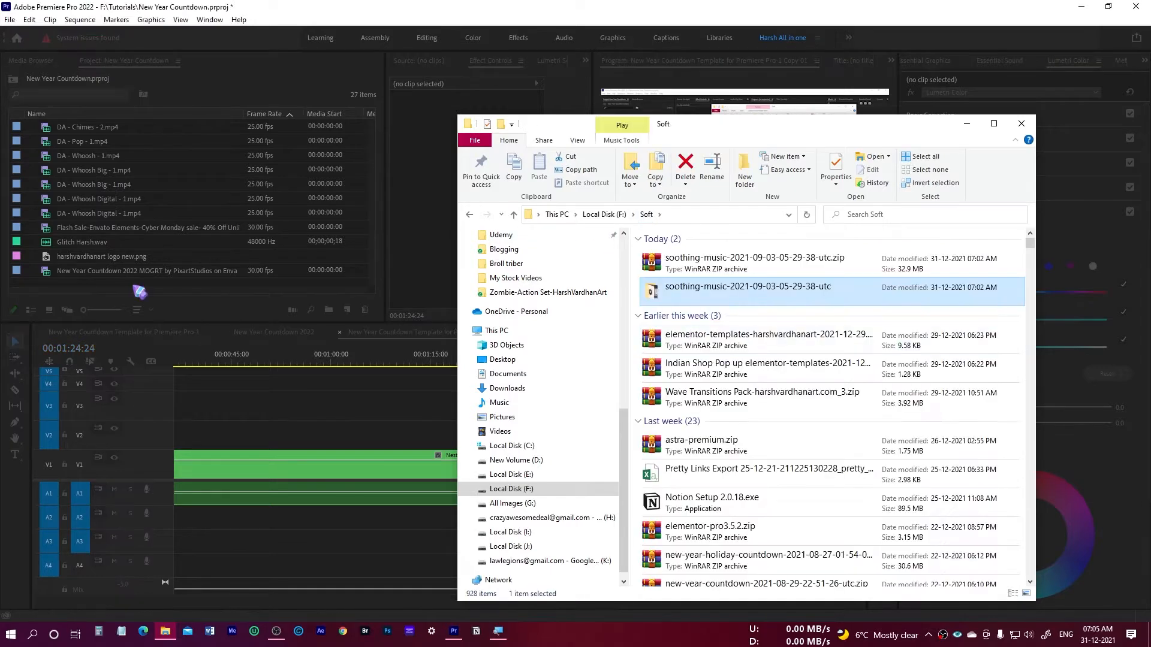
drag(139, 292, 243, 251)
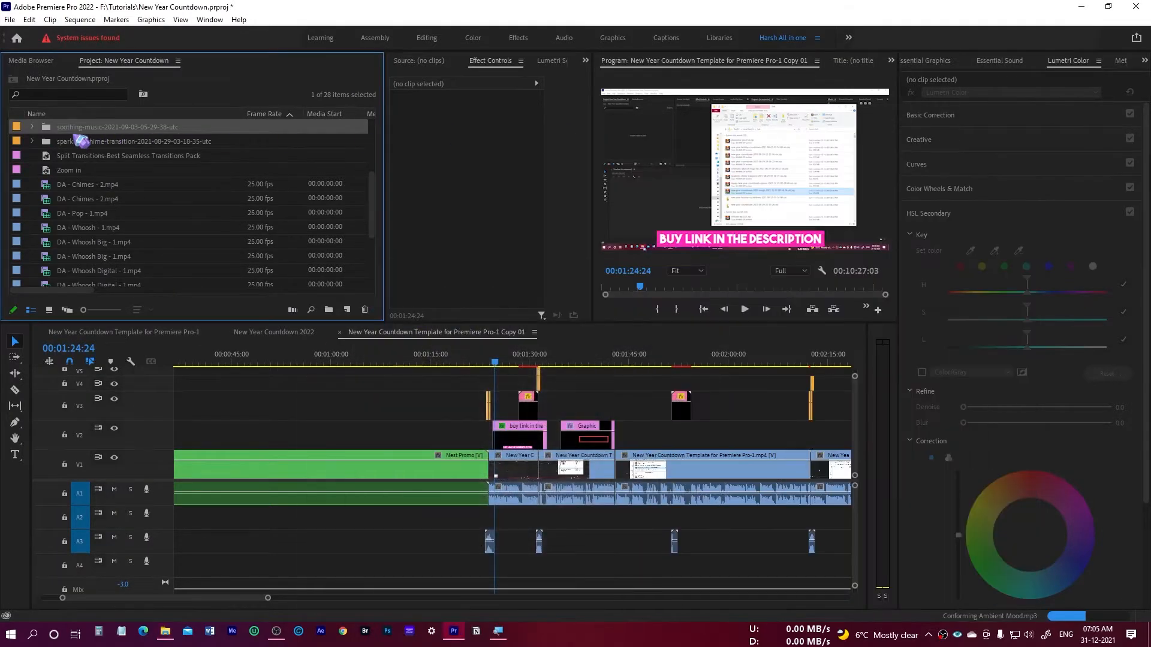
Place Ambient Mood.wav from the imported folder on track A2 where the Nest Promo clip ends, and play it with the voice.
click(32, 127)
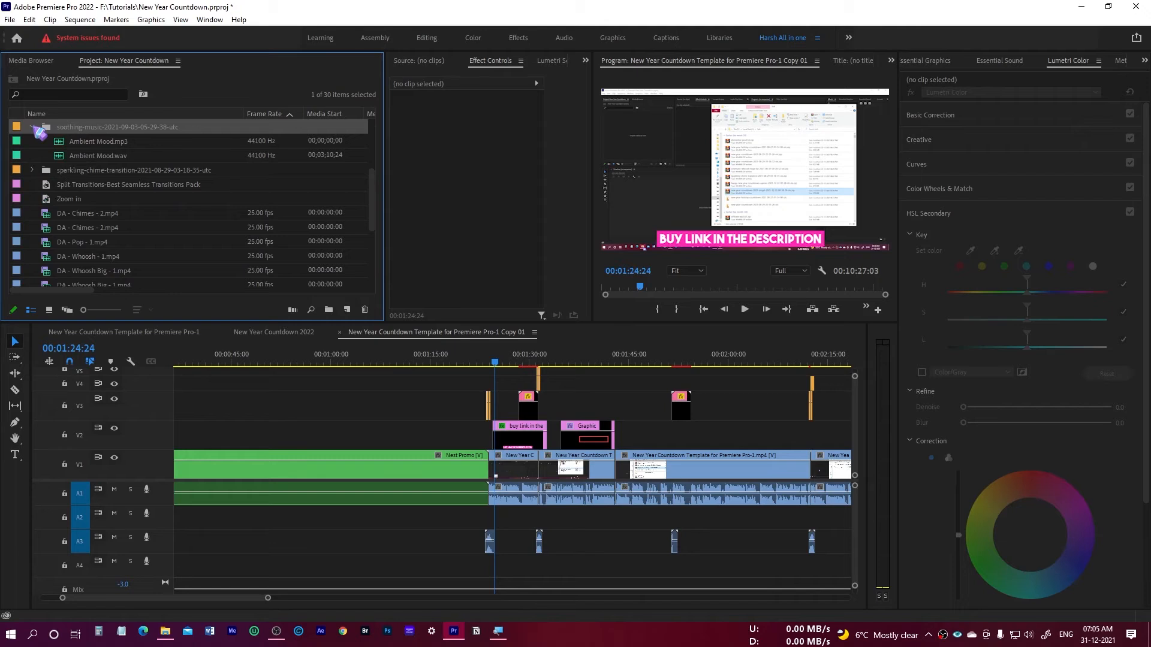
click(79, 157)
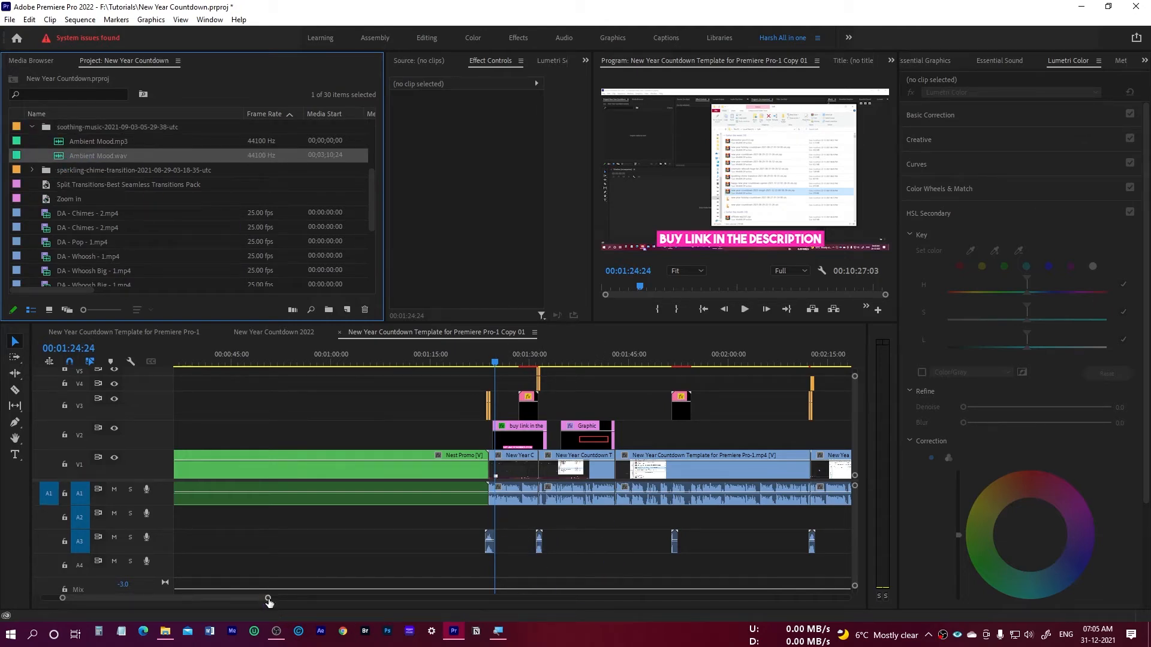
drag(269, 602, 322, 598)
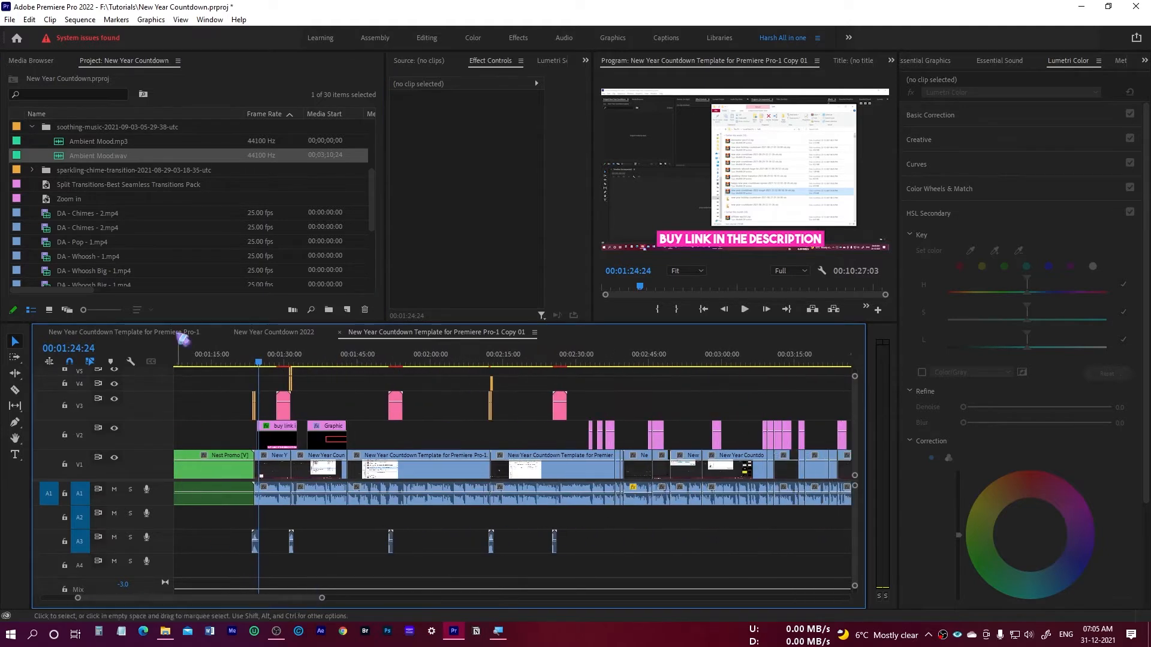
drag(78, 157, 256, 522)
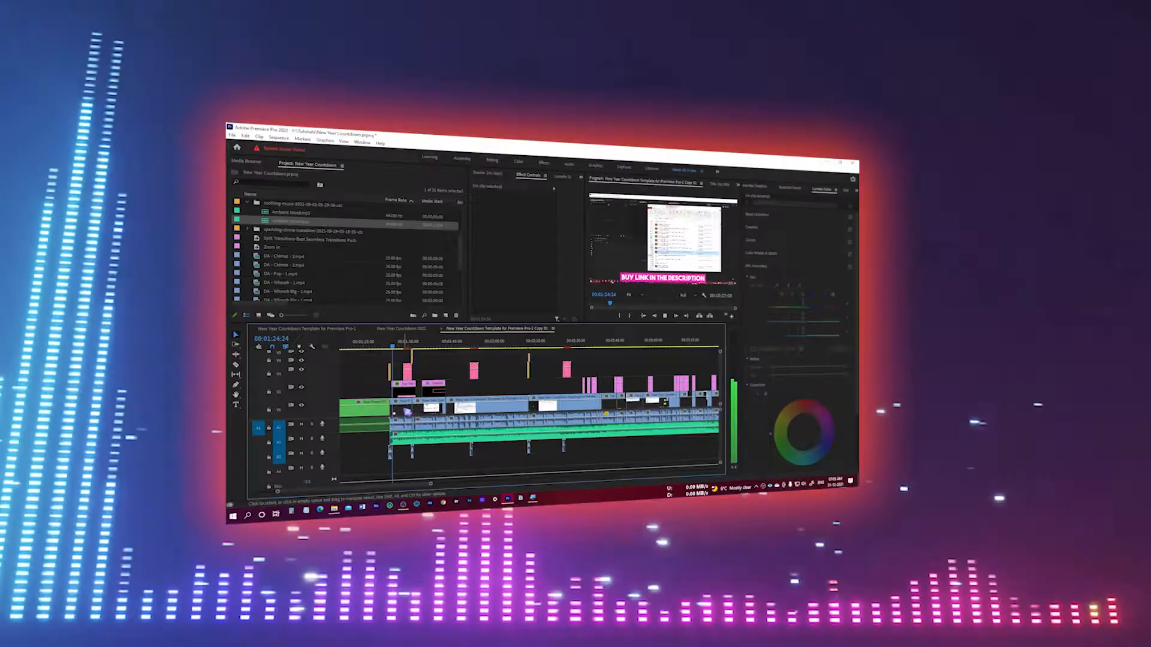
key(space)
click(404, 410)
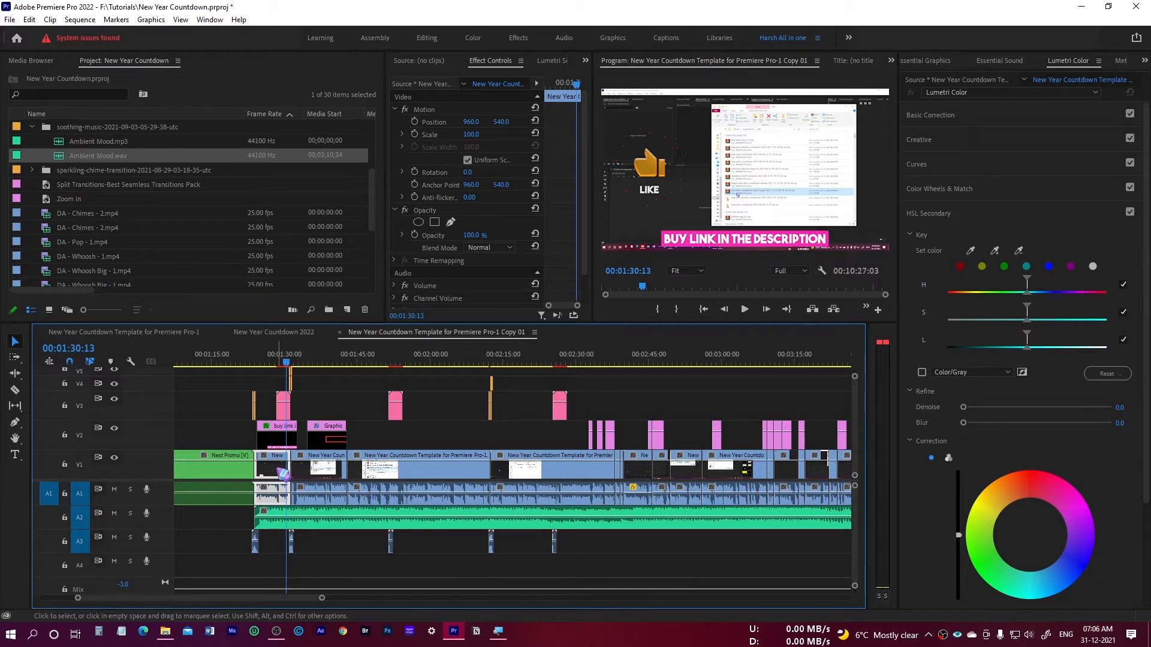
In Essential Sound, tag the Ambient Mood.wav clip on A2 as Music and the first voice clip on A1 as Dialogue.
click(329, 526)
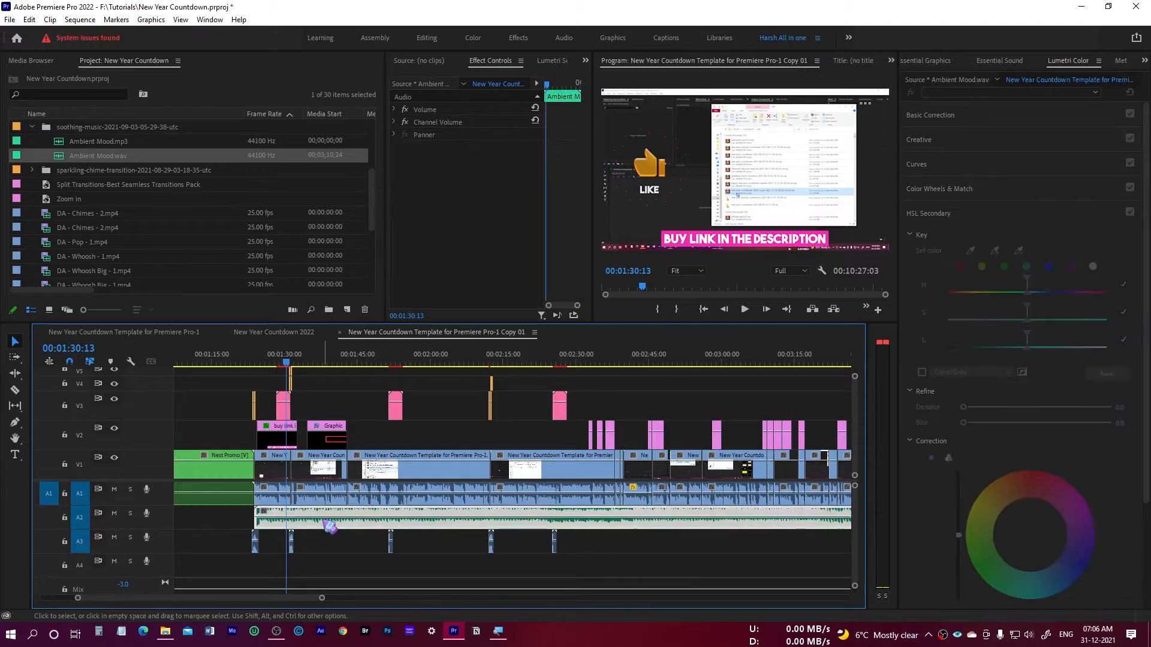
click(210, 20)
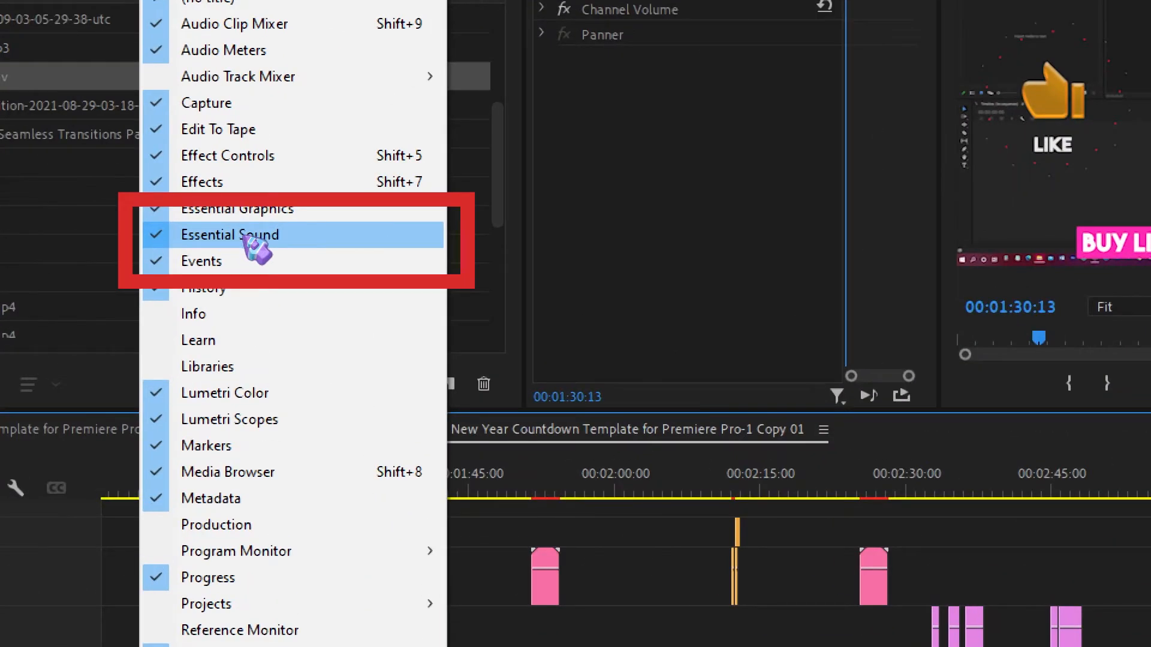
click(247, 236)
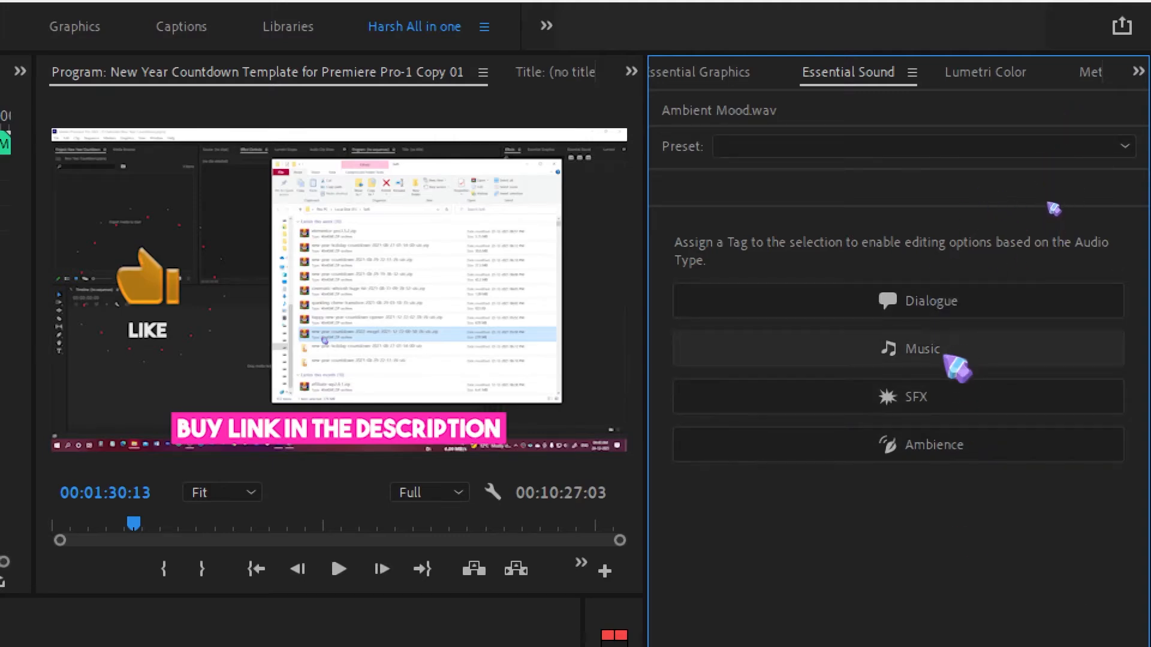
click(980, 358)
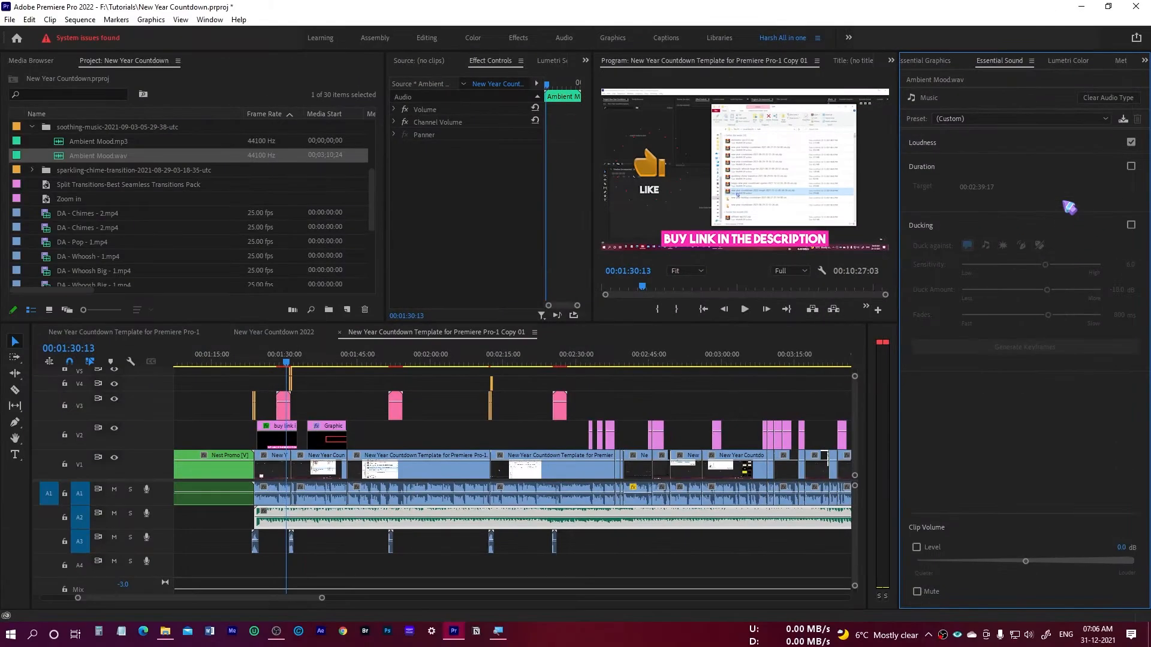
click(277, 501)
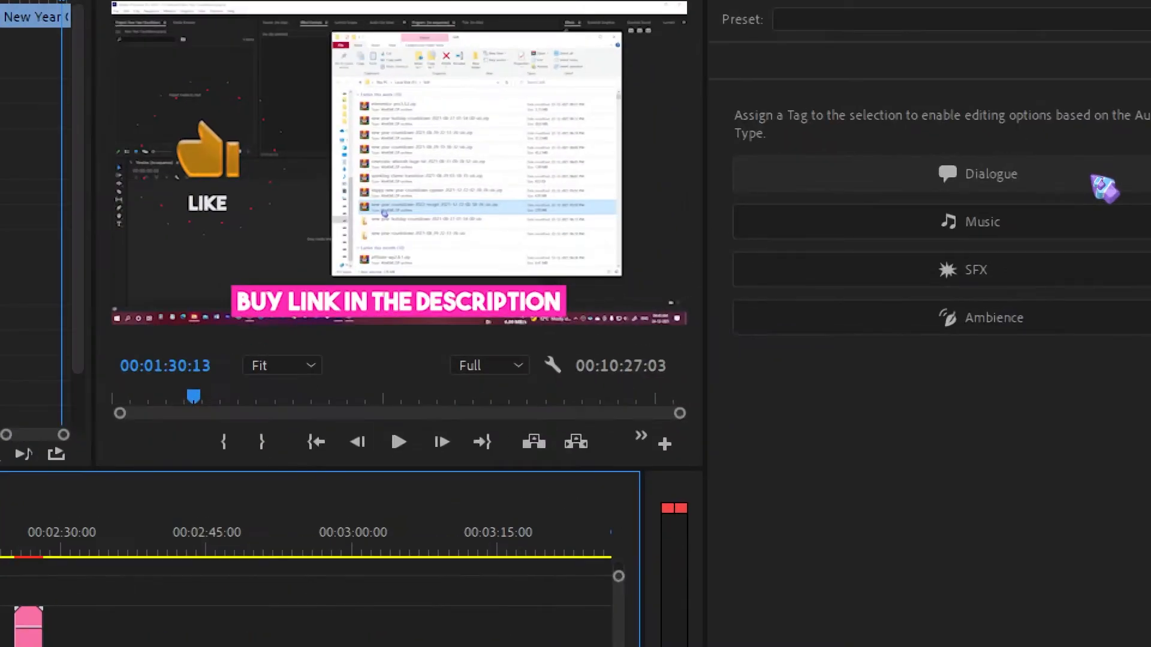
click(1066, 182)
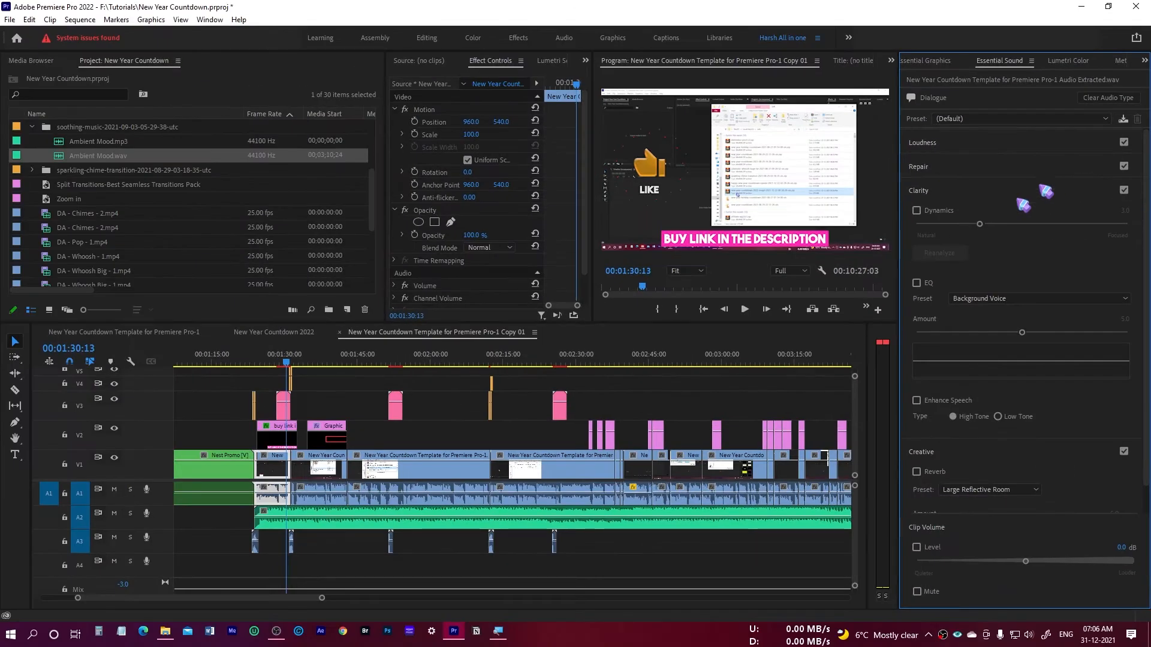
Play the start of the Ambient Mood.wav clip on A2 and auto-match its loudness in Essential Sound.
click(294, 527)
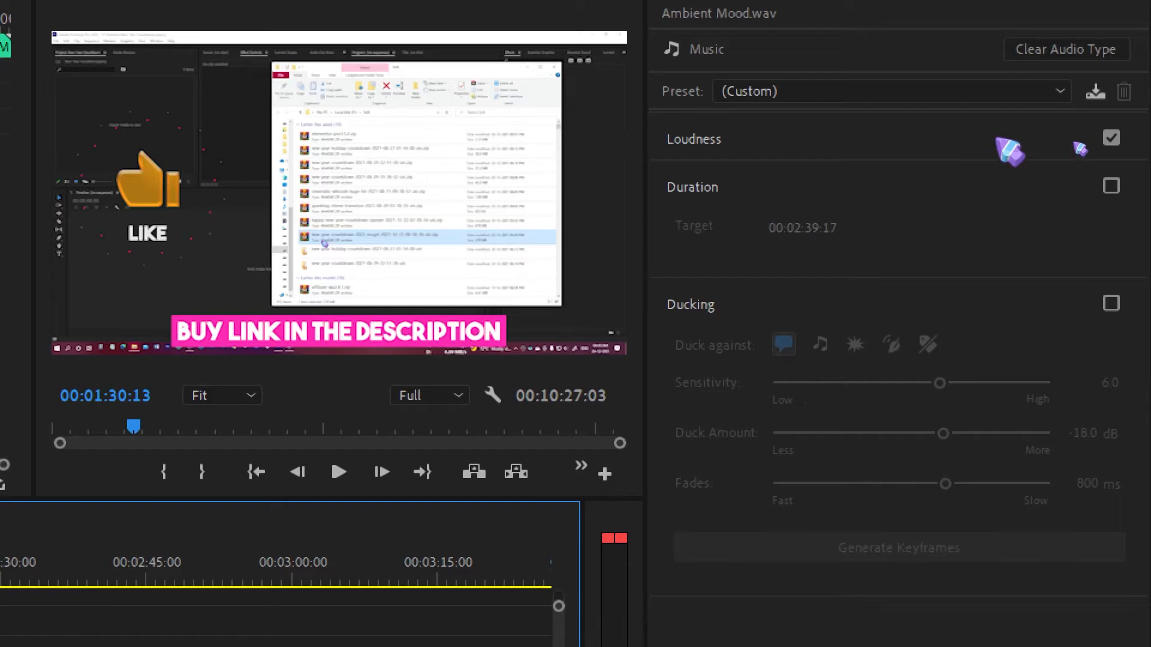
click(1067, 147)
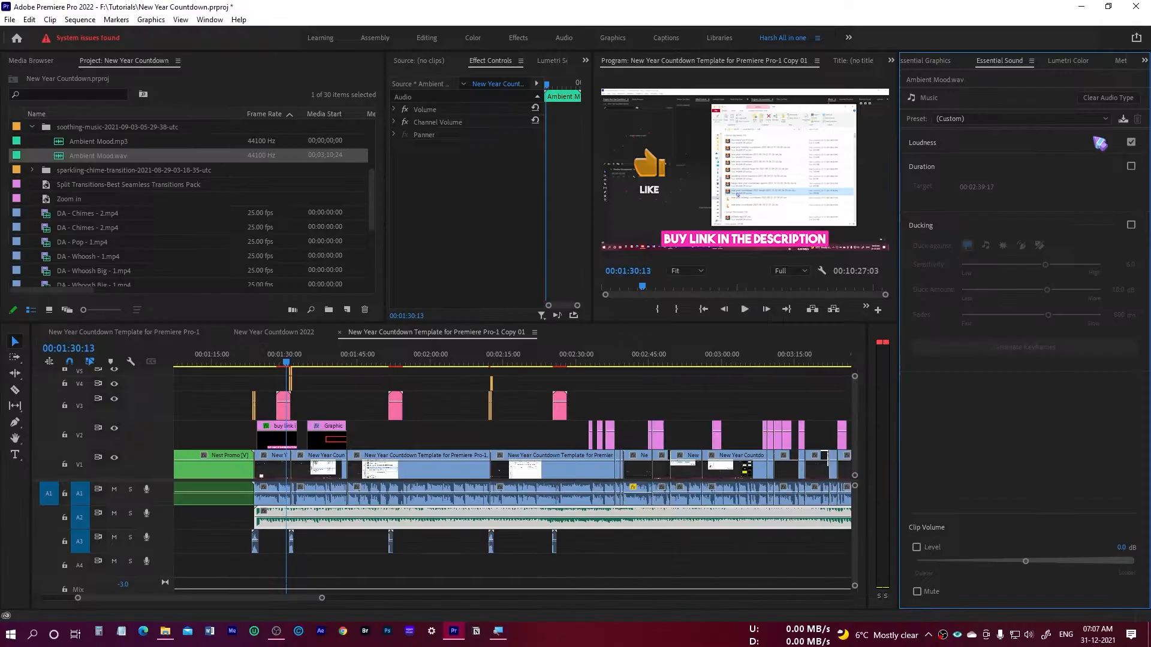
click(256, 362)
drag(257, 360, 260, 361)
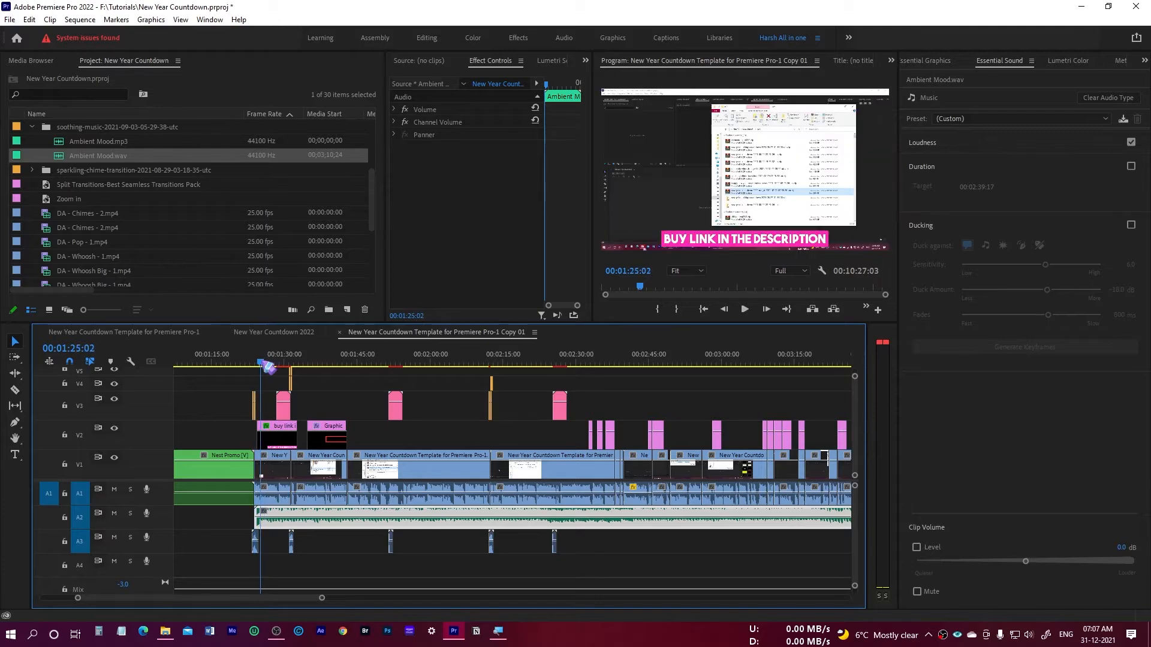
key(space)
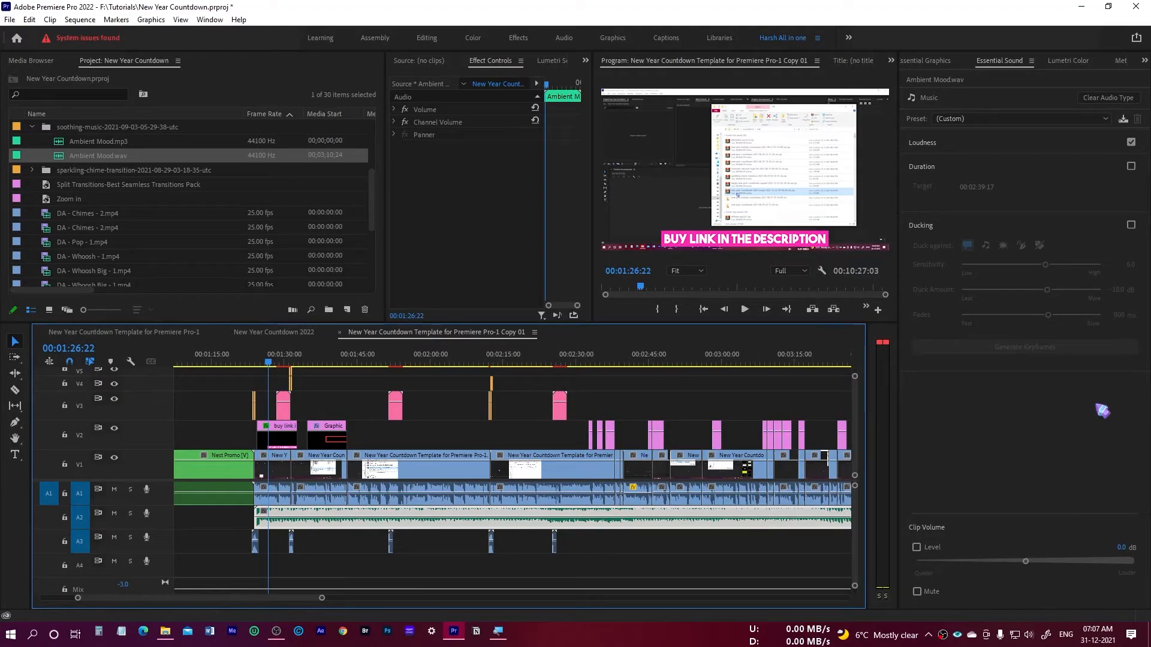
click(923, 143)
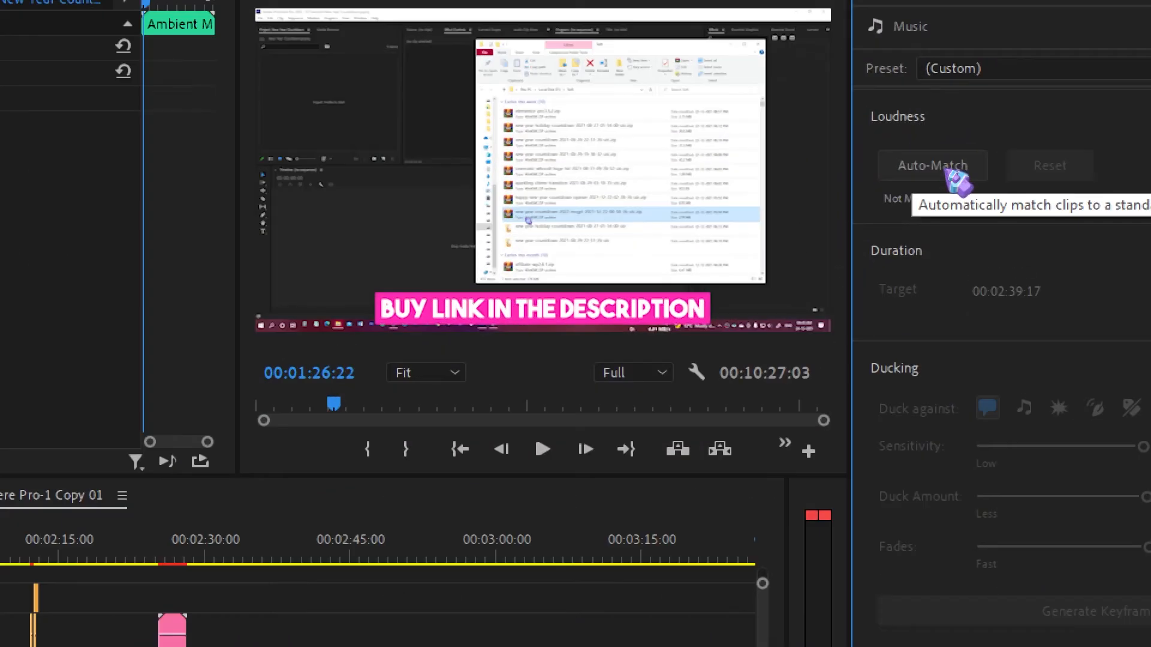
click(949, 173)
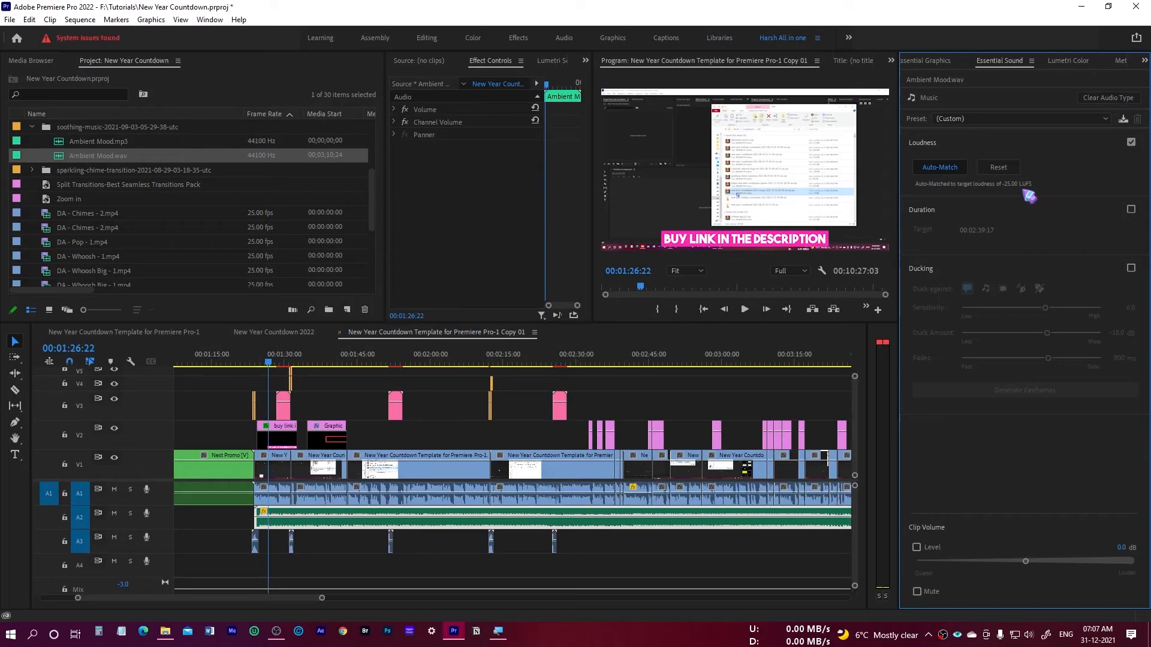
Play back the loudness-matched music with the voice from about 00:01:24, and undo the loudness match and audio type tags.
click(257, 364)
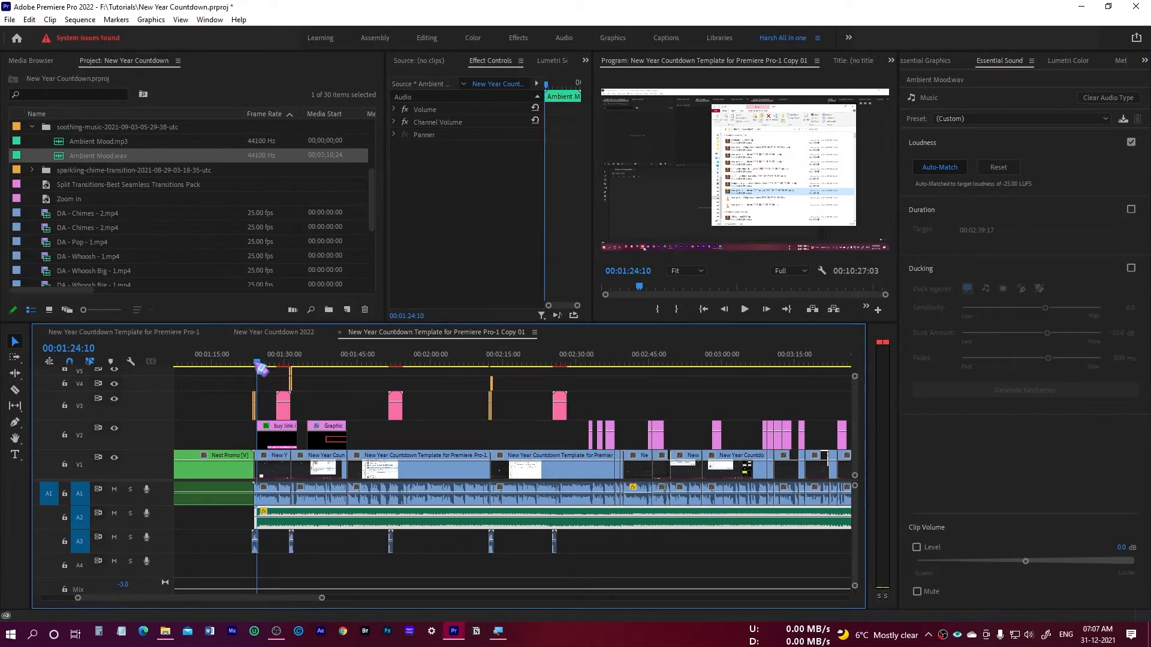
key(space)
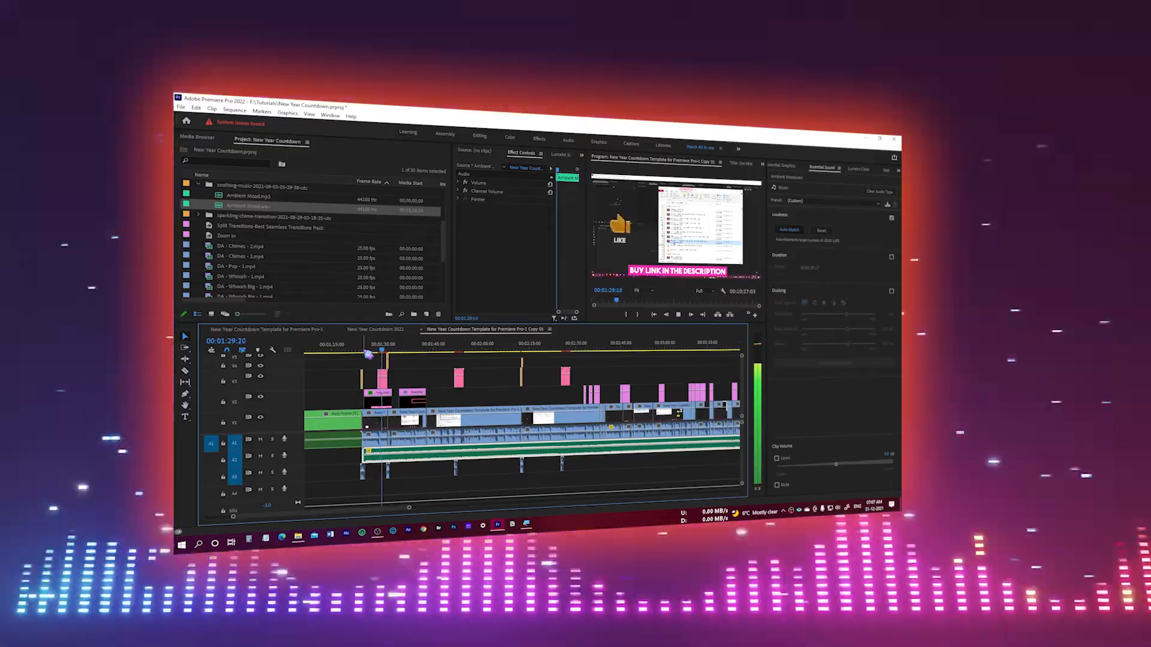
key(space)
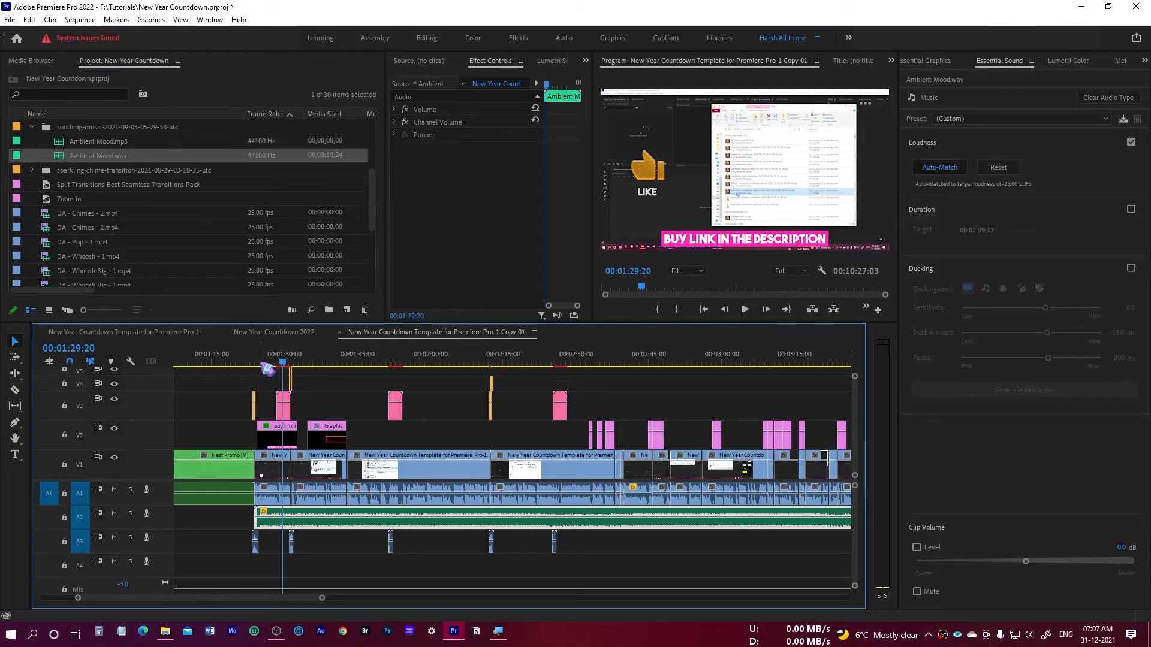
click(260, 363)
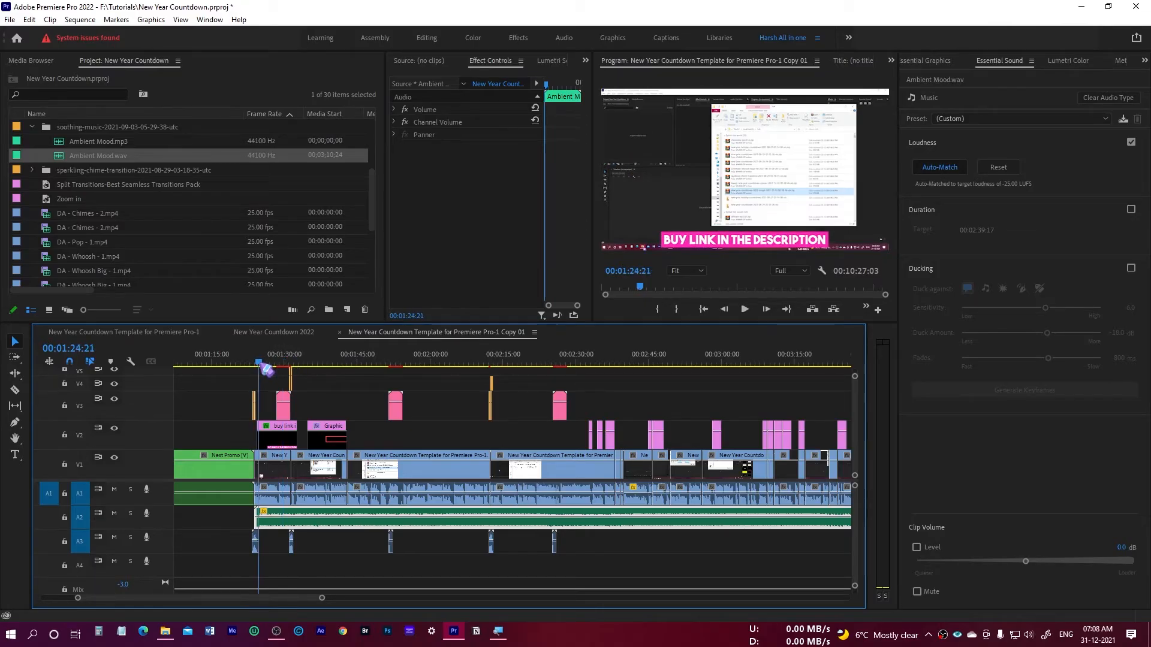
key(space)
key(space)
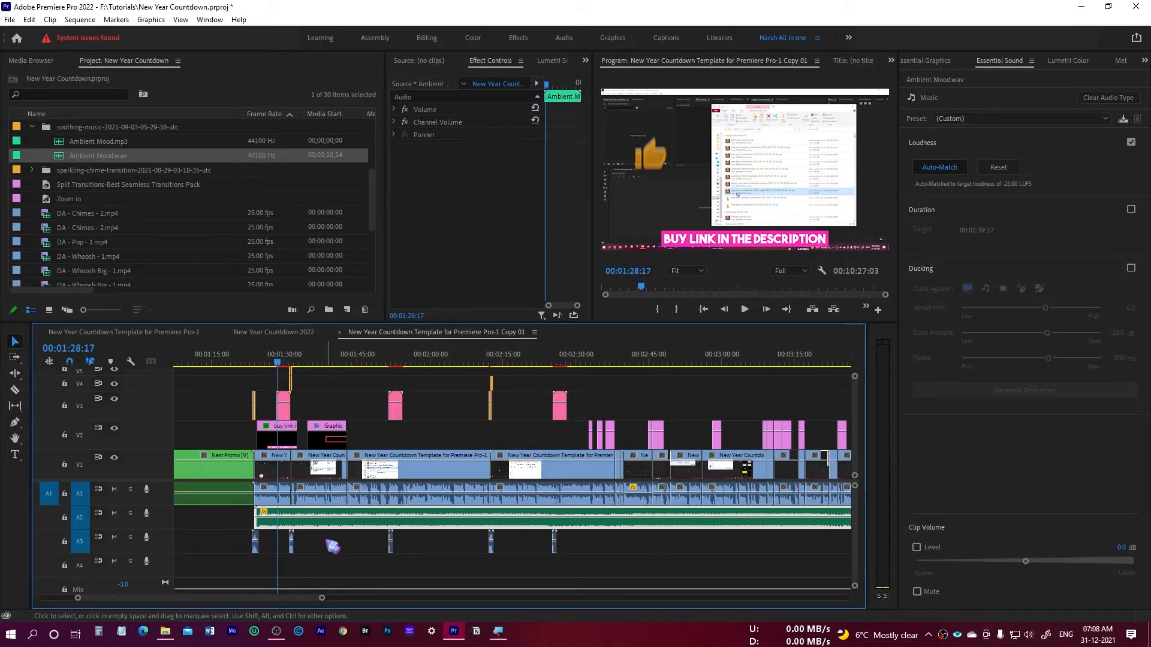
key(ctrl+z)
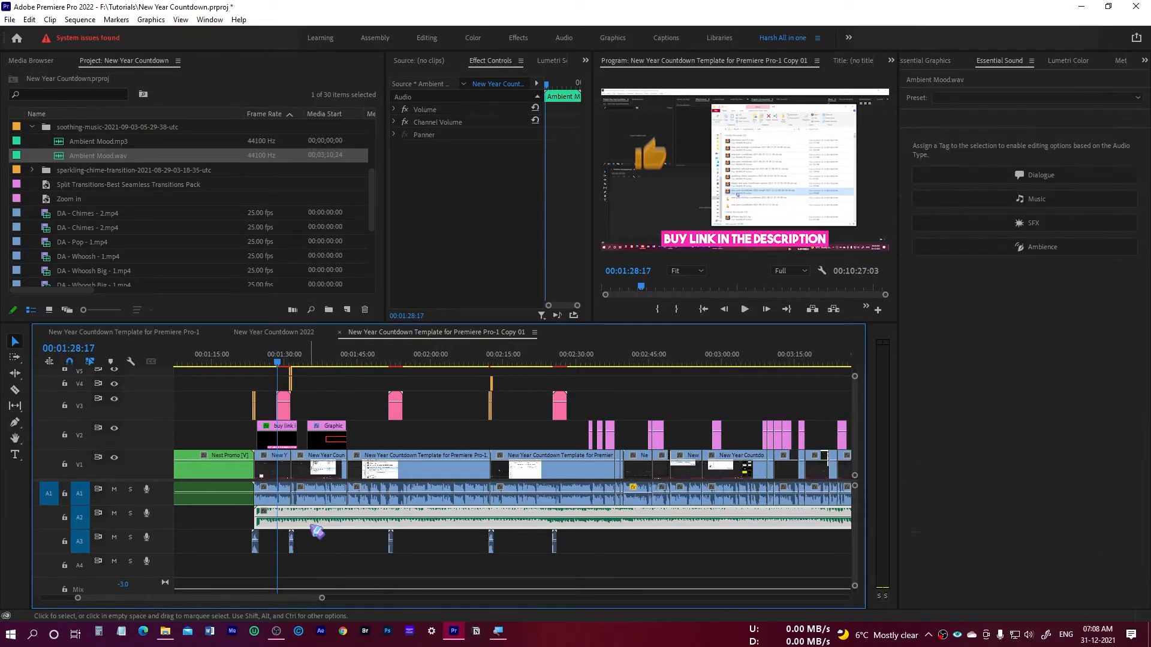
Adjust the audio gain of the Ambient Mood.wav clip on track A2 by -12 dB.
click(213, 527)
click(307, 527)
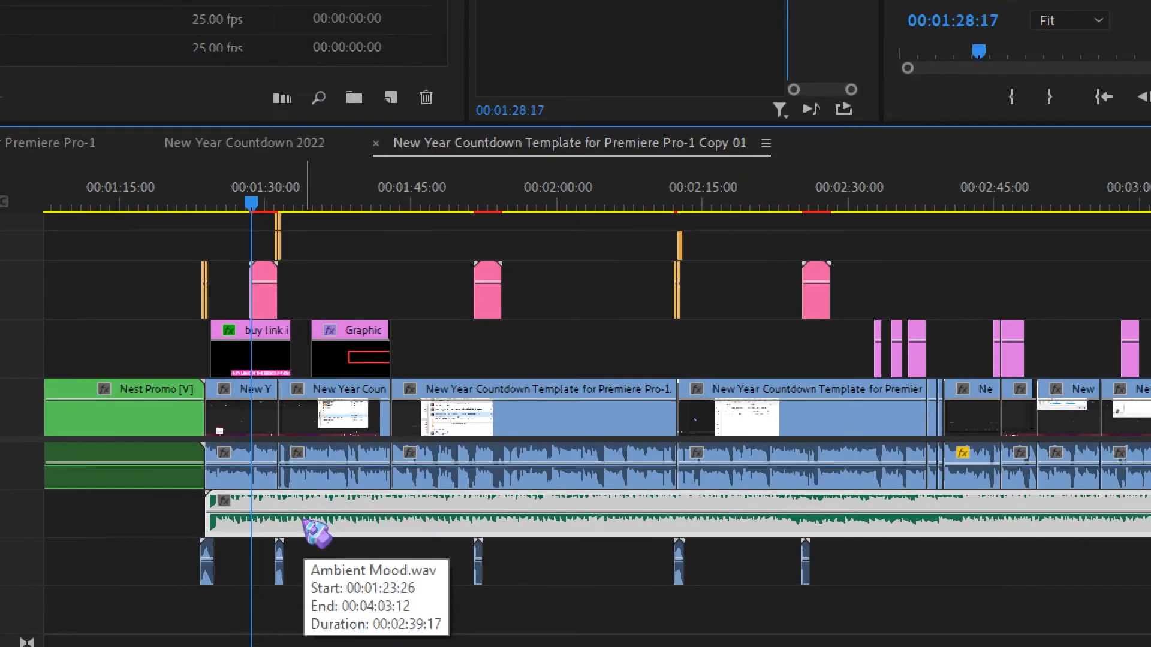
key(g)
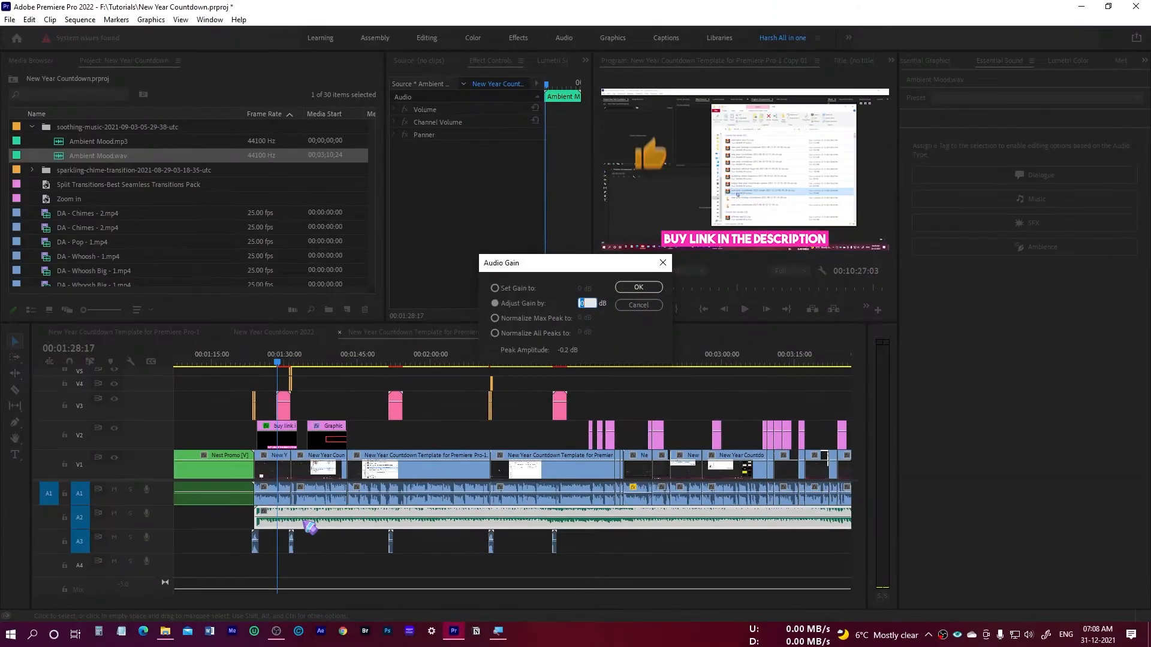
drag(351, 88, 31, 49)
drag(426, 243, 466, 245)
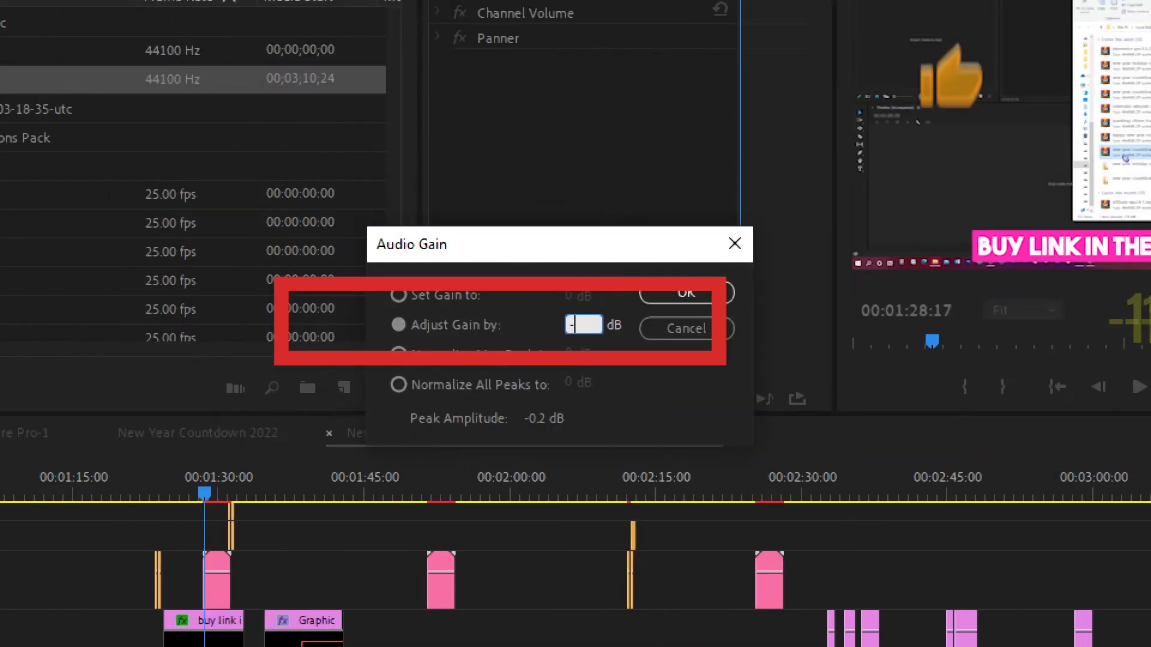
text(-12)
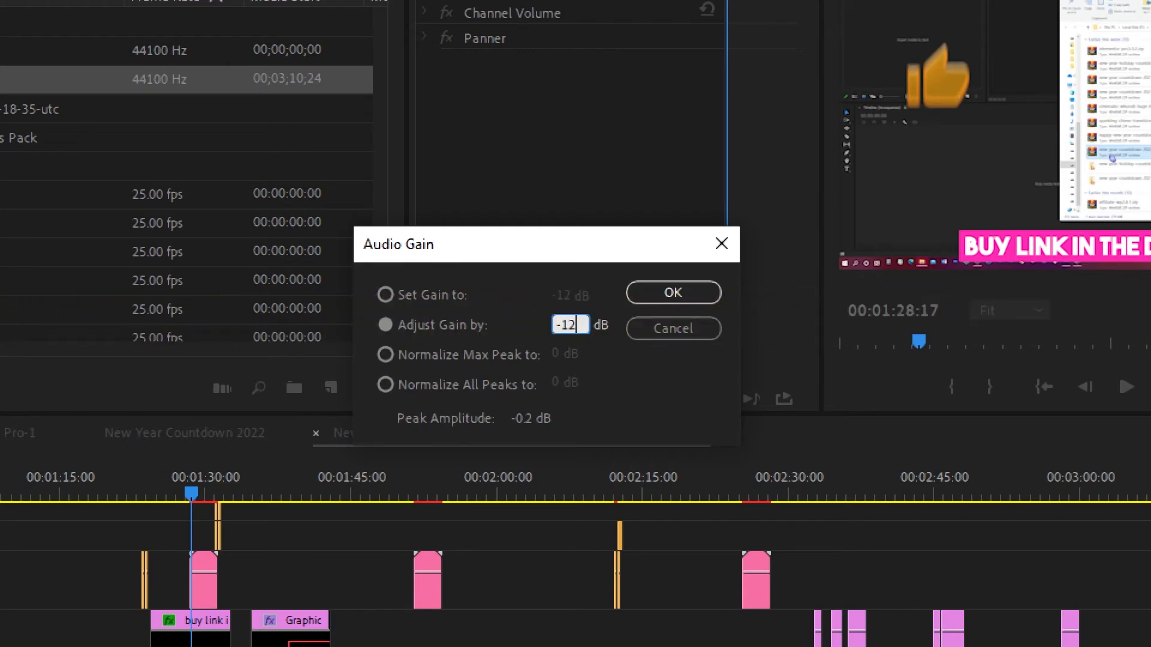
click(670, 288)
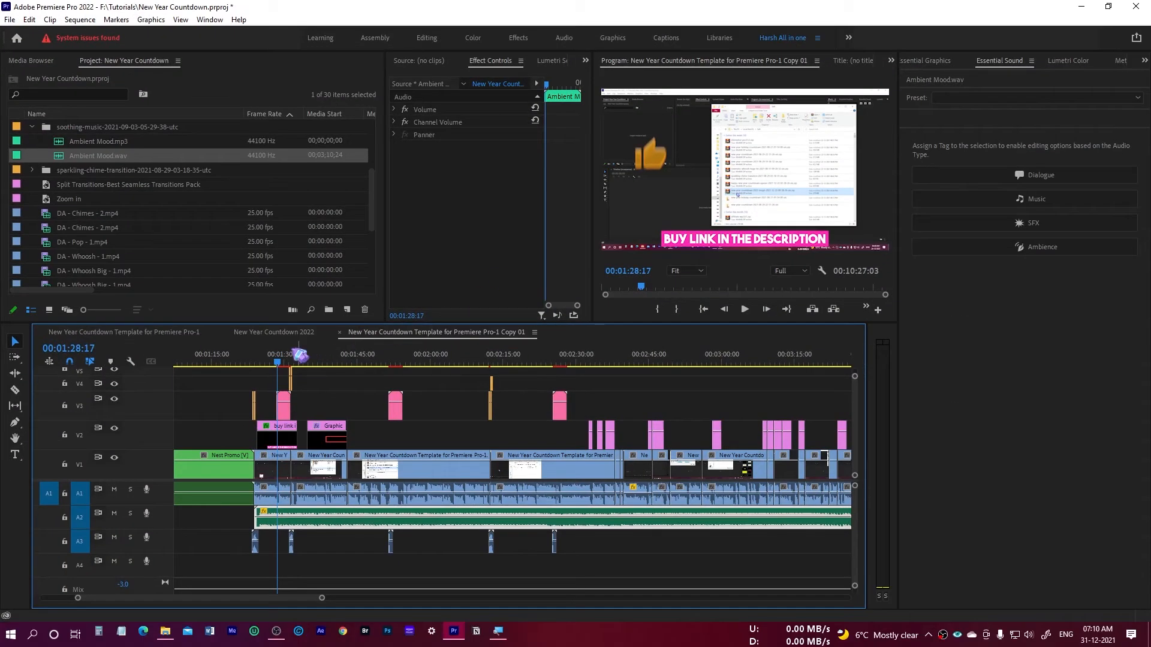
Play the voice-over with the music from near the music clip's start, and adjust the Ambient Mood.wav clip's gain by -3 dB.
click(262, 361)
key(space)
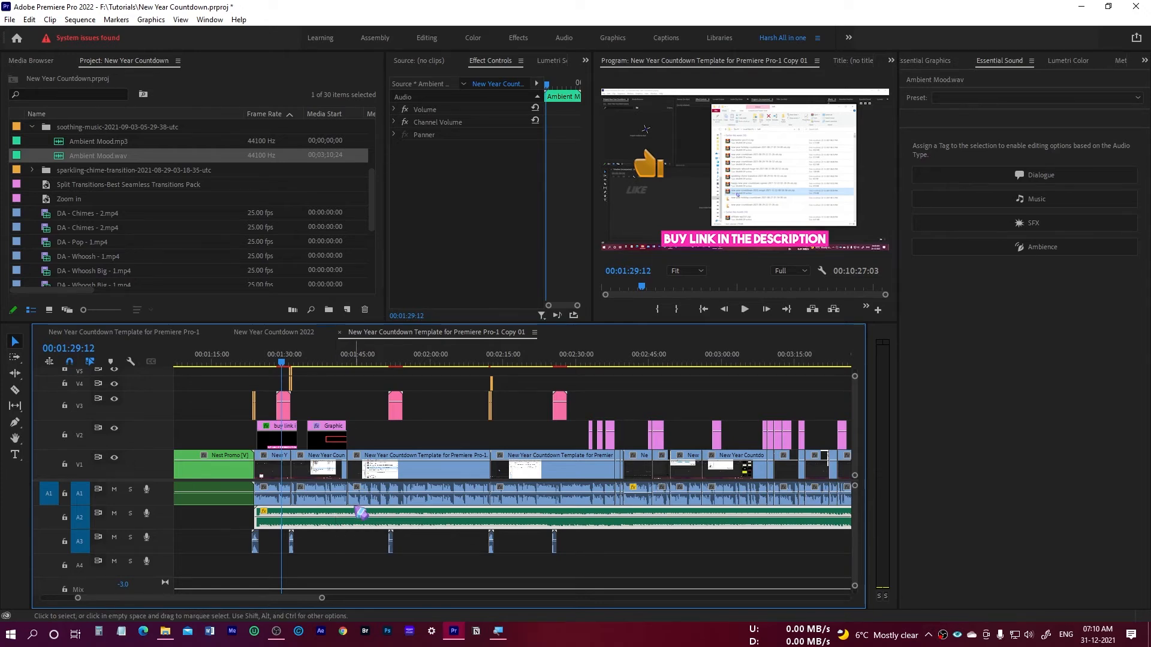
key(g)
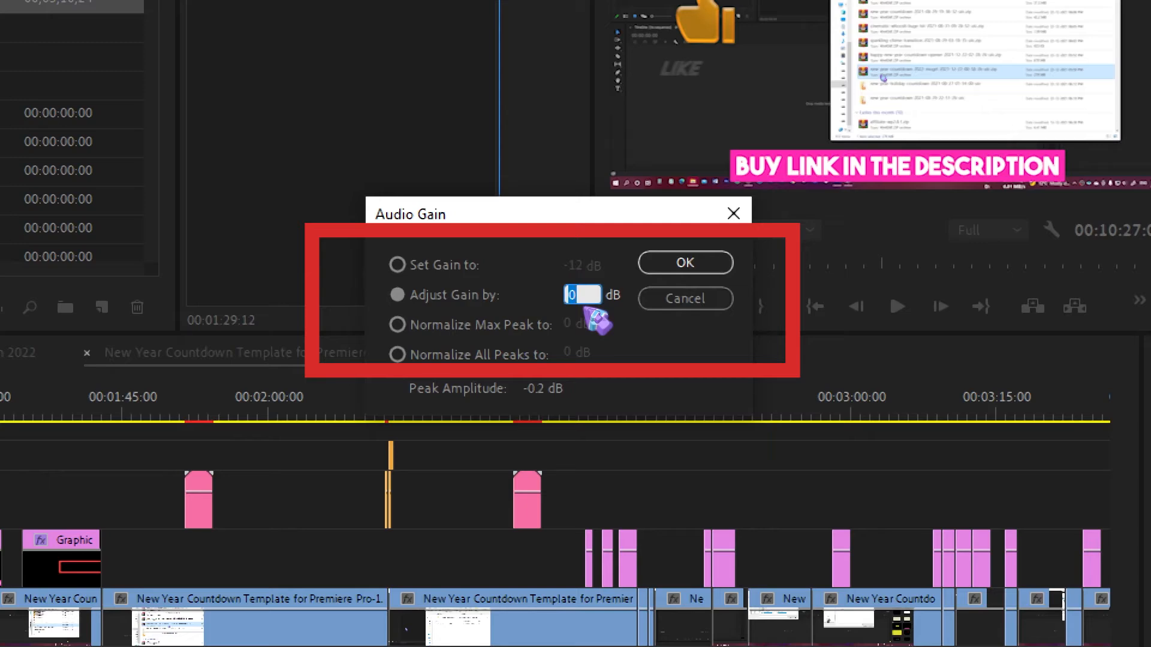
text(-5)
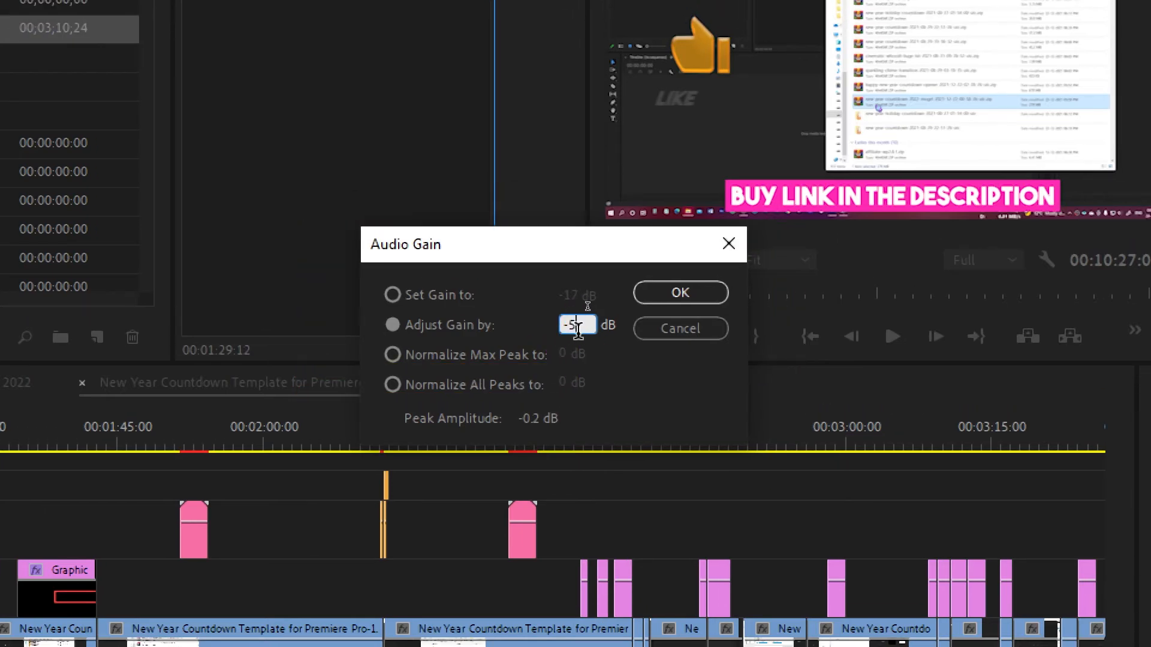
drag(573, 332, 568, 340)
text(3)
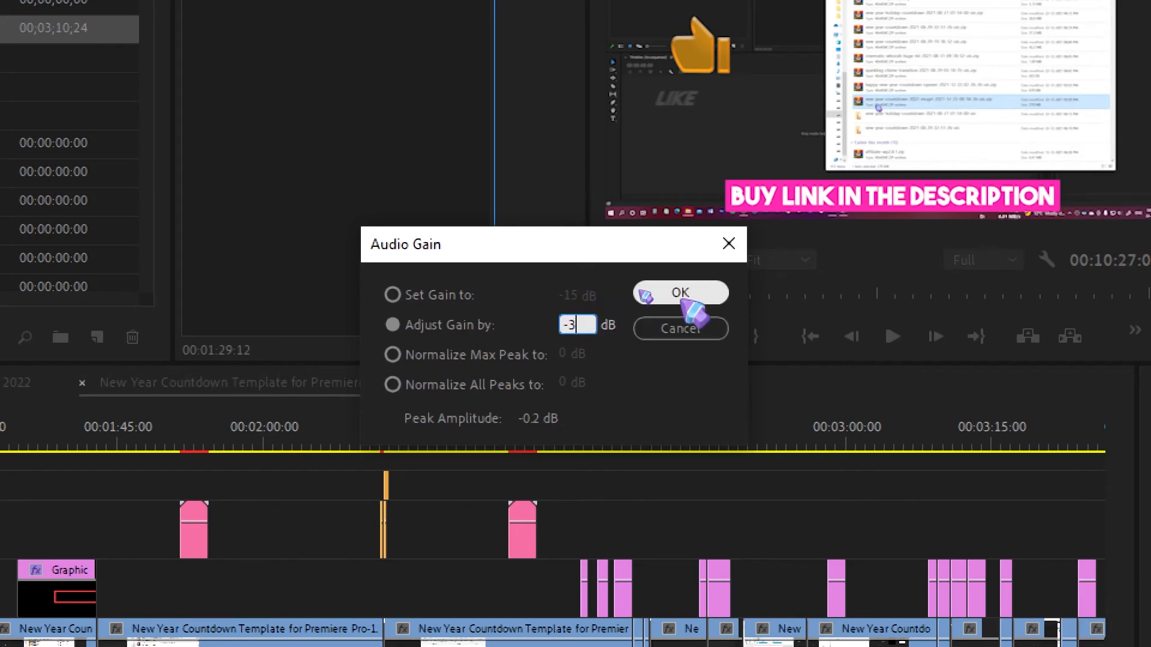
click(682, 293)
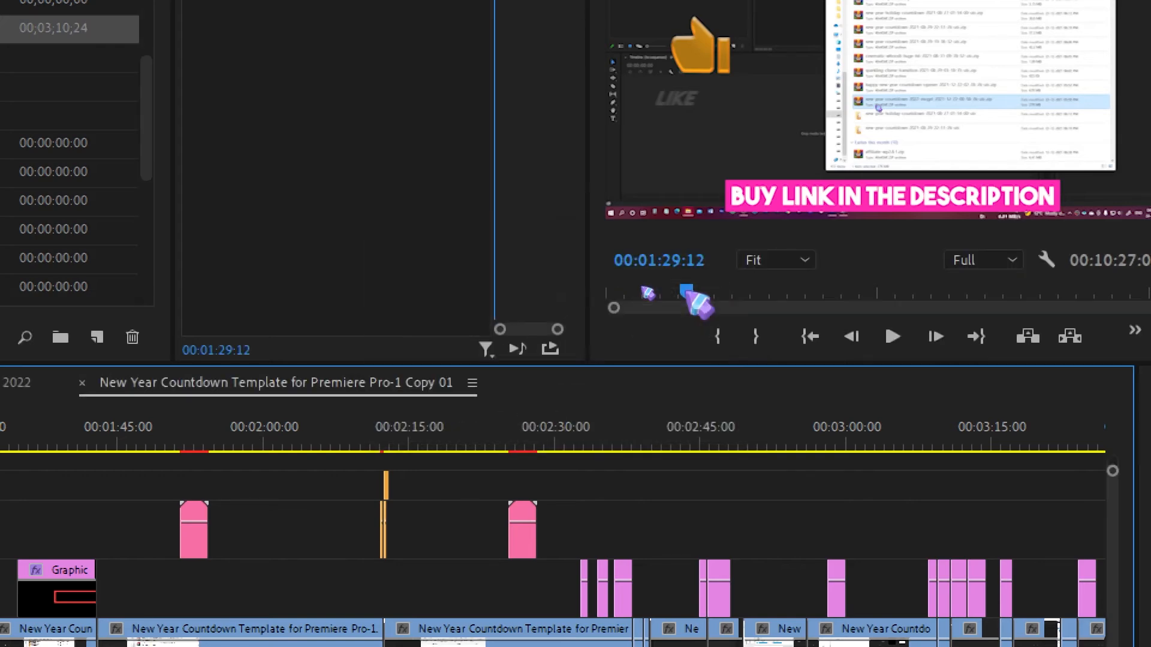
Replay the mix from near the start of Ambient Mood.wav and adjust the music clip's gain by a further -3 dB.
click(370, 351)
key(space)
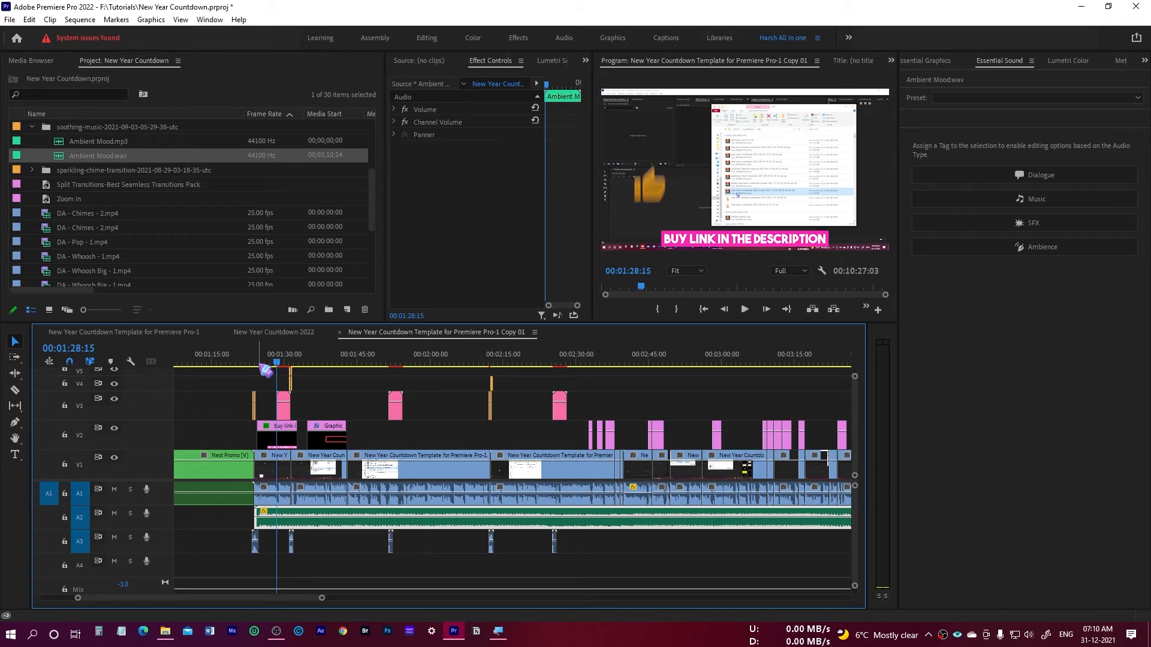
key(g)
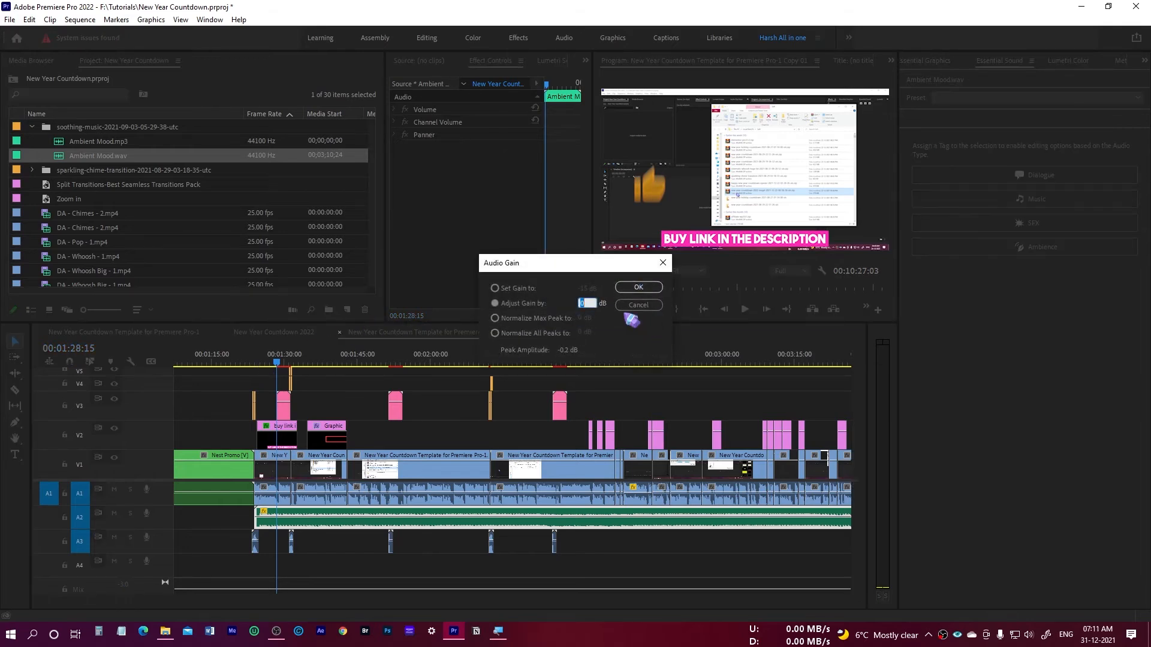
text(-)
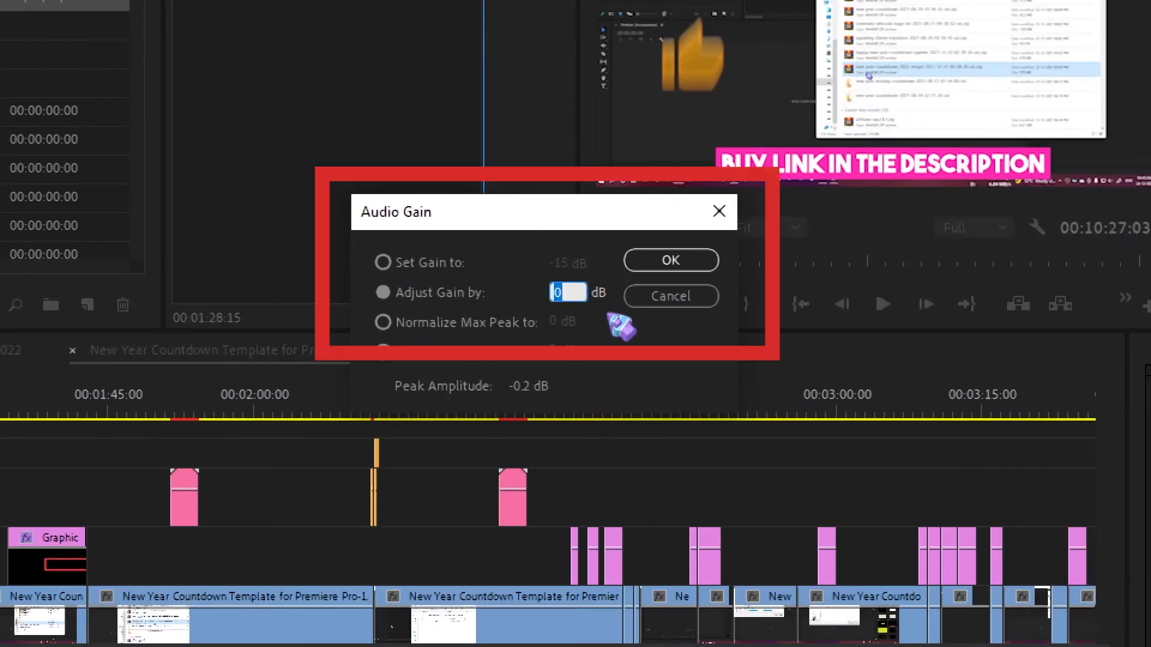
text(3)
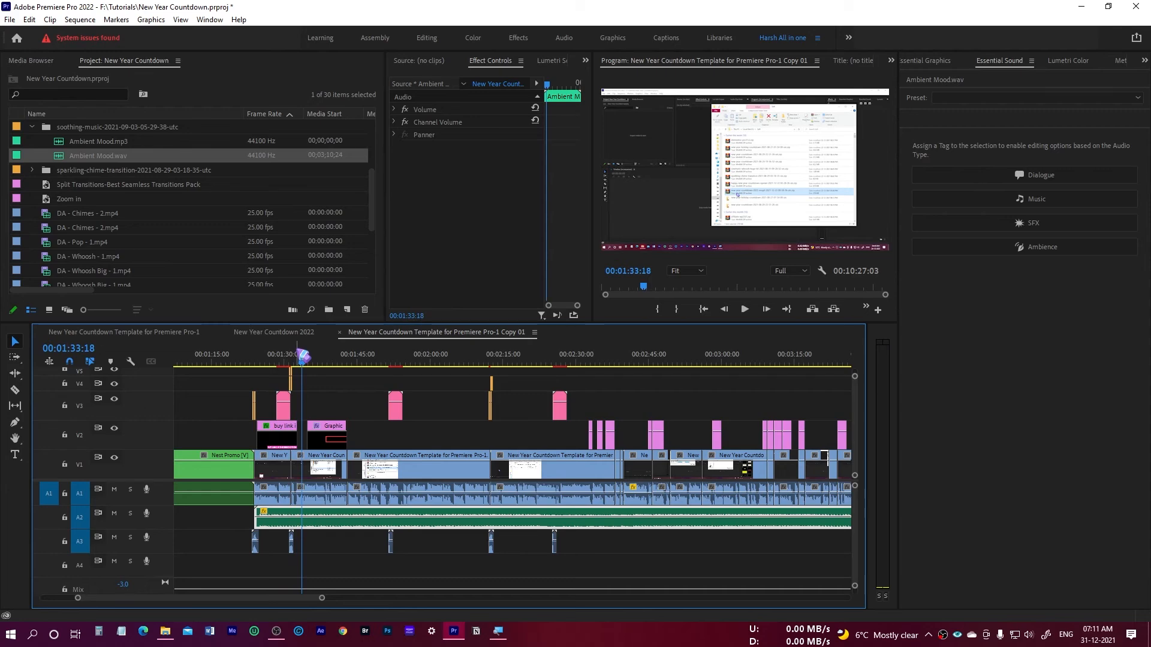
Adjust the Ambient Mood.wav clip's audio gain by 6 dB and move the playhead to about 00:01:47.
key(g)
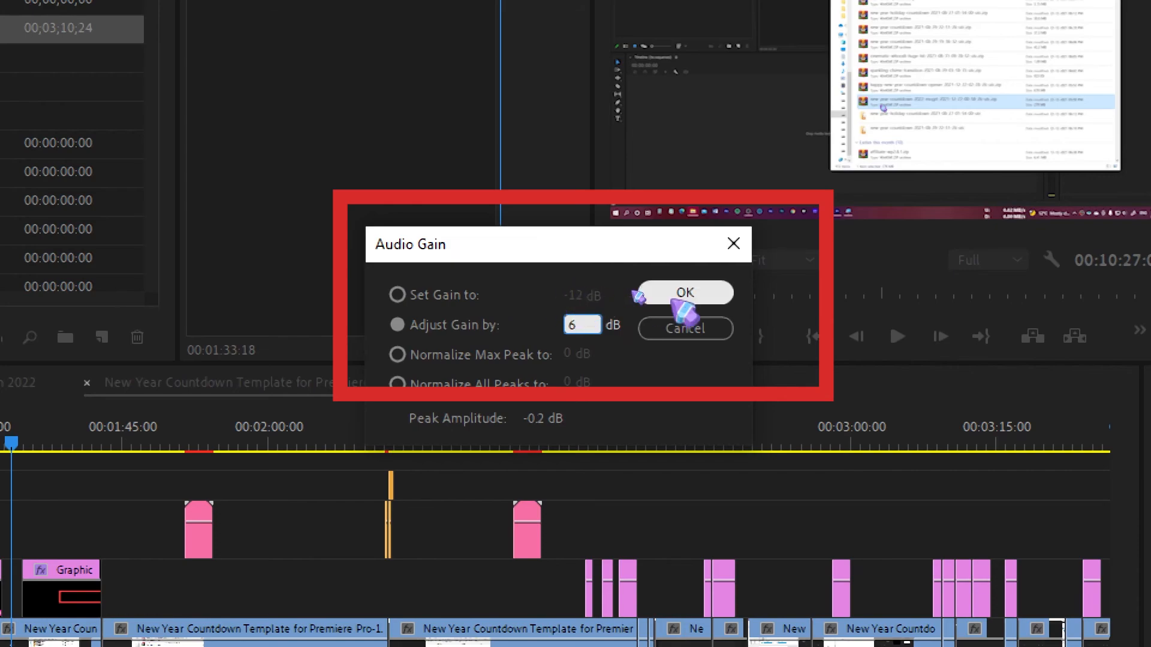
click(685, 294)
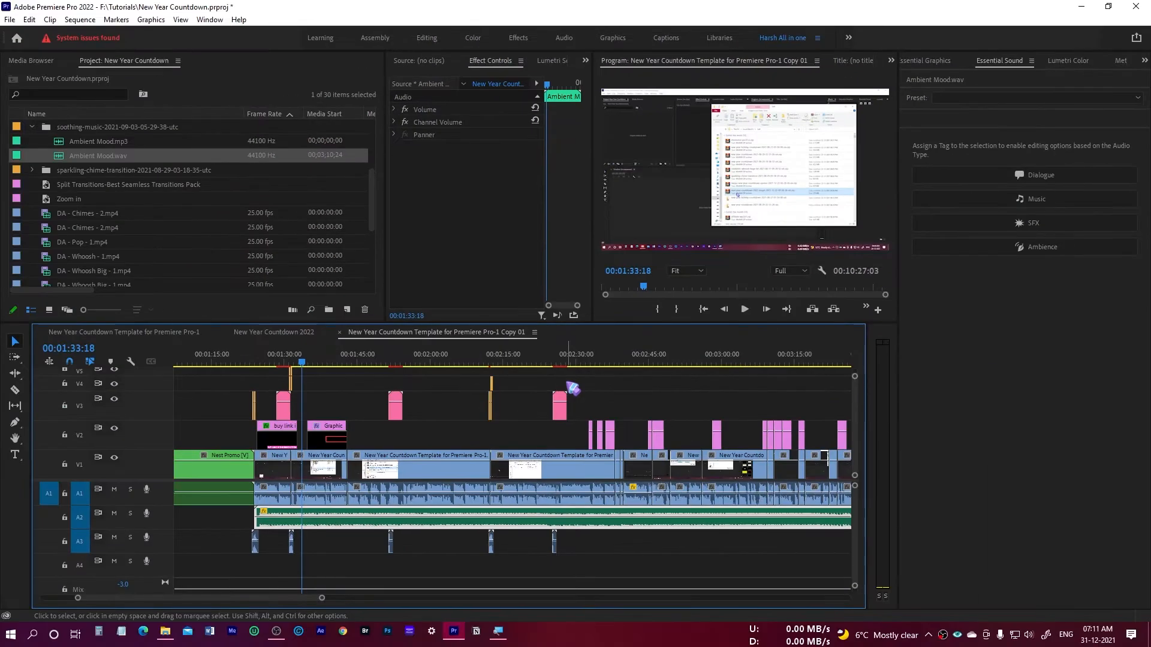
click(368, 362)
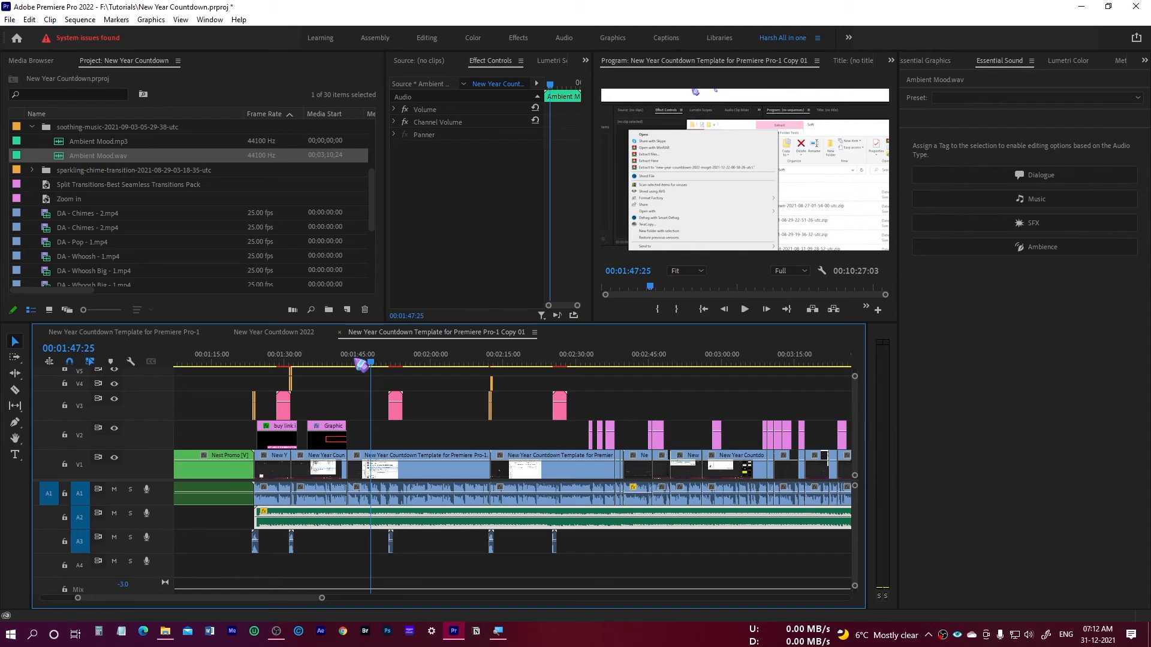